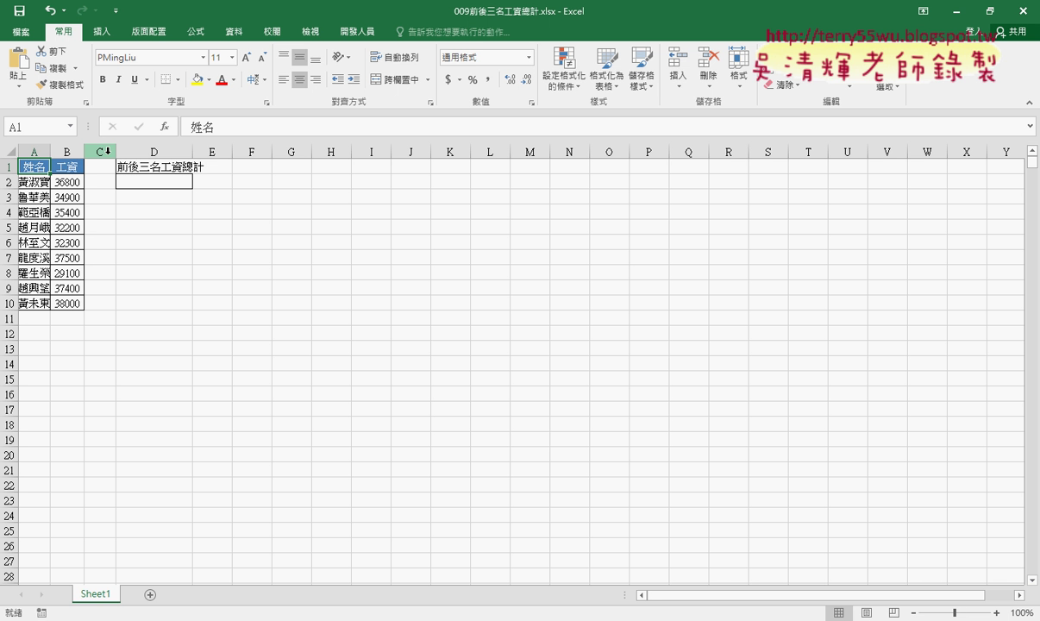
# Autofit column D to fit the 前後三名工資總計 title and review wages B2:B10.
pyautogui.doubleClick(192, 152)
pyautogui.moveTo(63, 182); pyautogui.dragTo(72, 303)
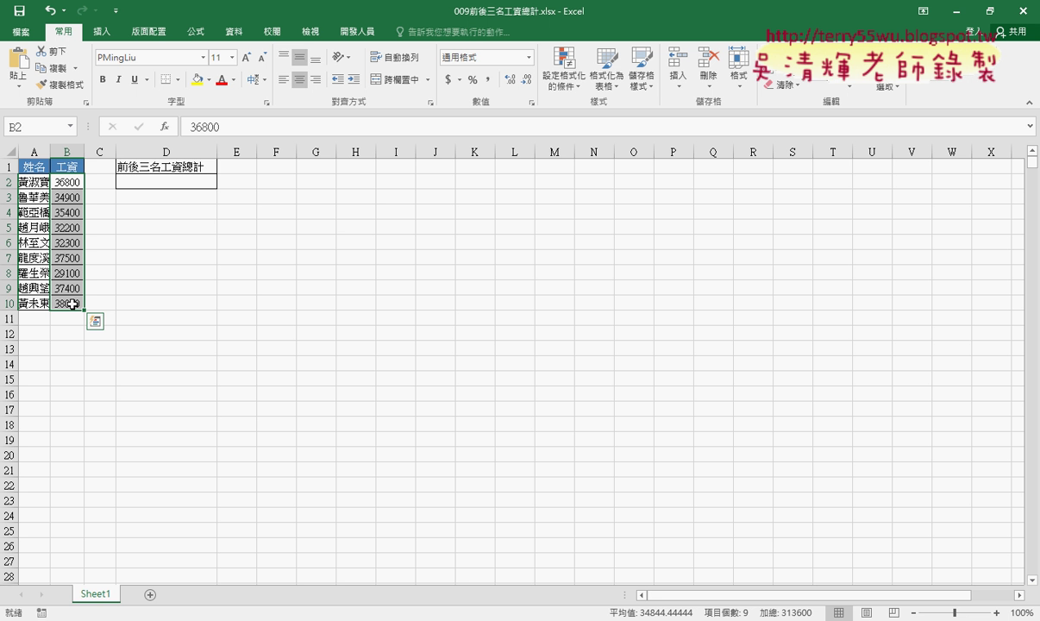
pyautogui.click(68, 166)
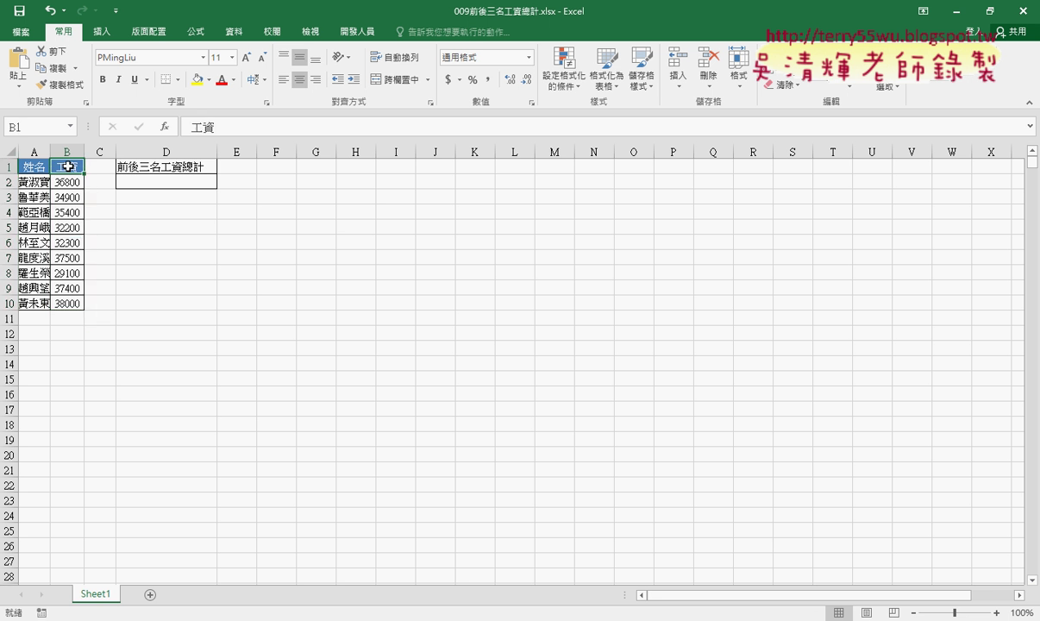
# Switch to the 資料 ribbon and look over the first three wages B2:B4, ending on F1.
pyautogui.click(234, 33)
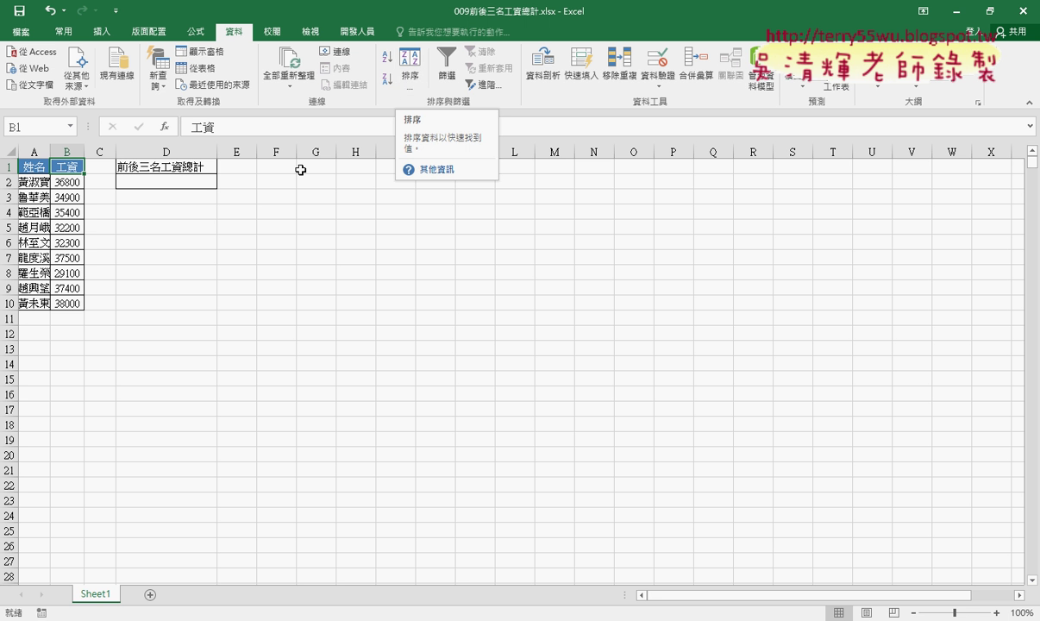
pyautogui.click(275, 168)
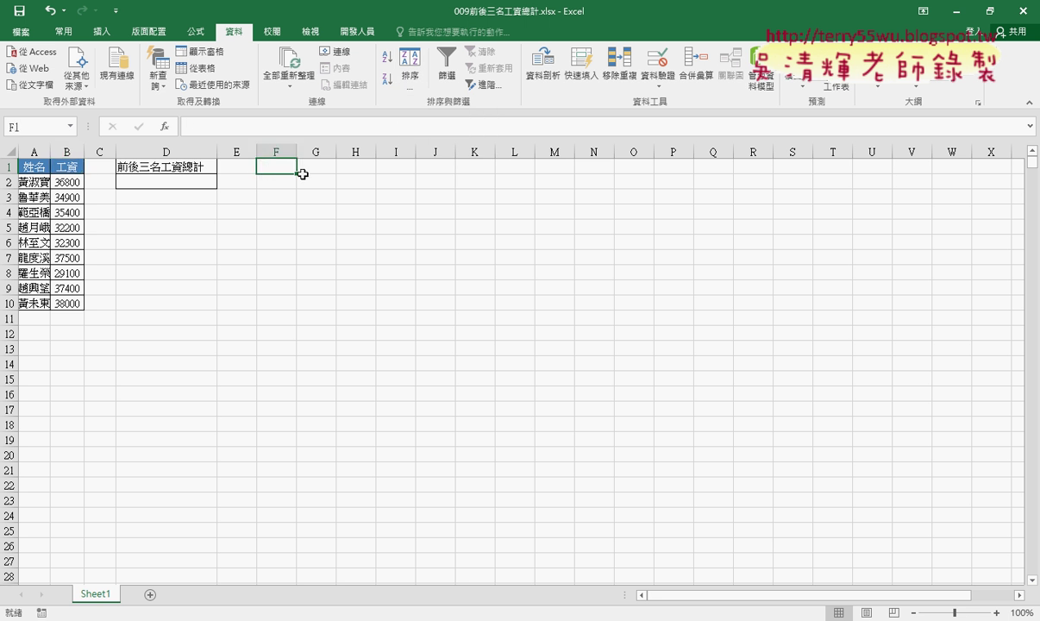
pyautogui.moveTo(69, 181); pyautogui.dragTo(72, 210)
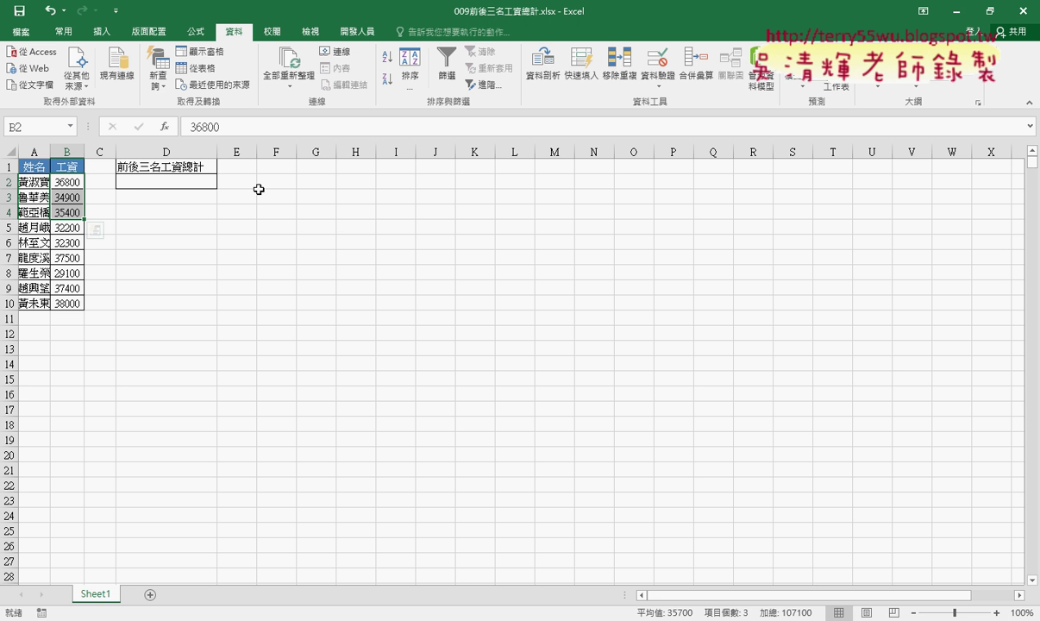
pyautogui.click(280, 166)
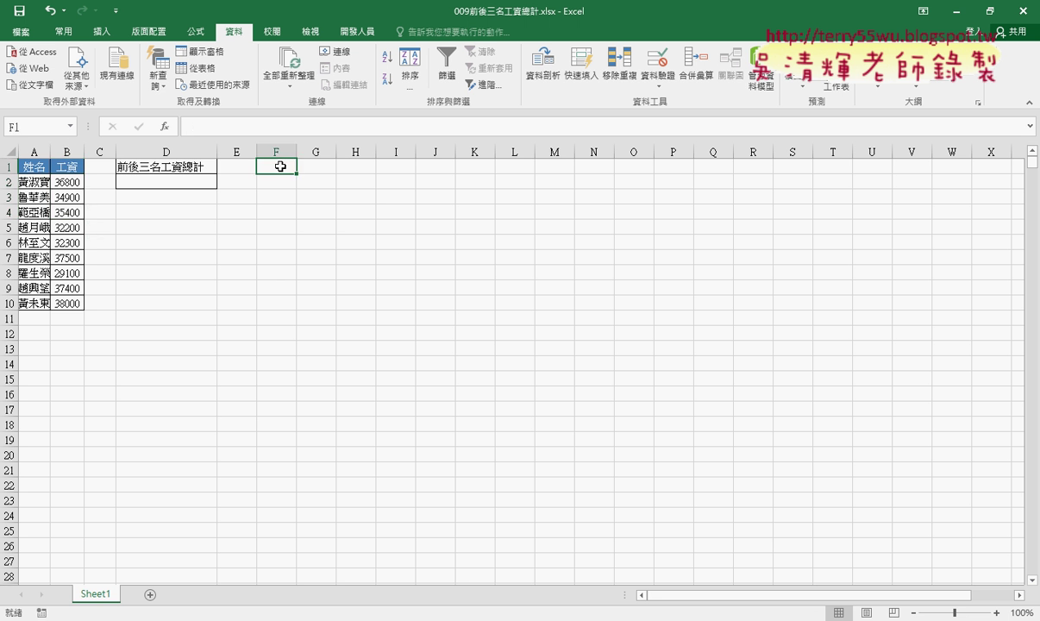
# Enter the helper heading 第三 in cell F1.
pyautogui.doubleClick(280, 166)
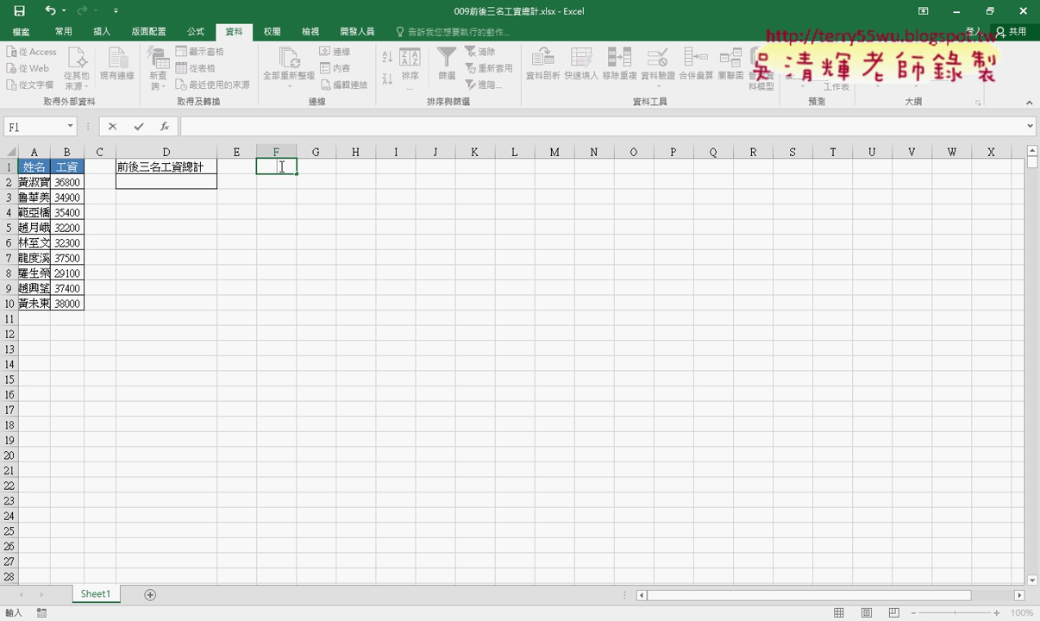
pyautogui.write('ㄉㄧ第')
pyautogui.write('ㄙ')
pyautogui.write('三')
pyautogui.press('Return')
pyautogui.press('Tab')
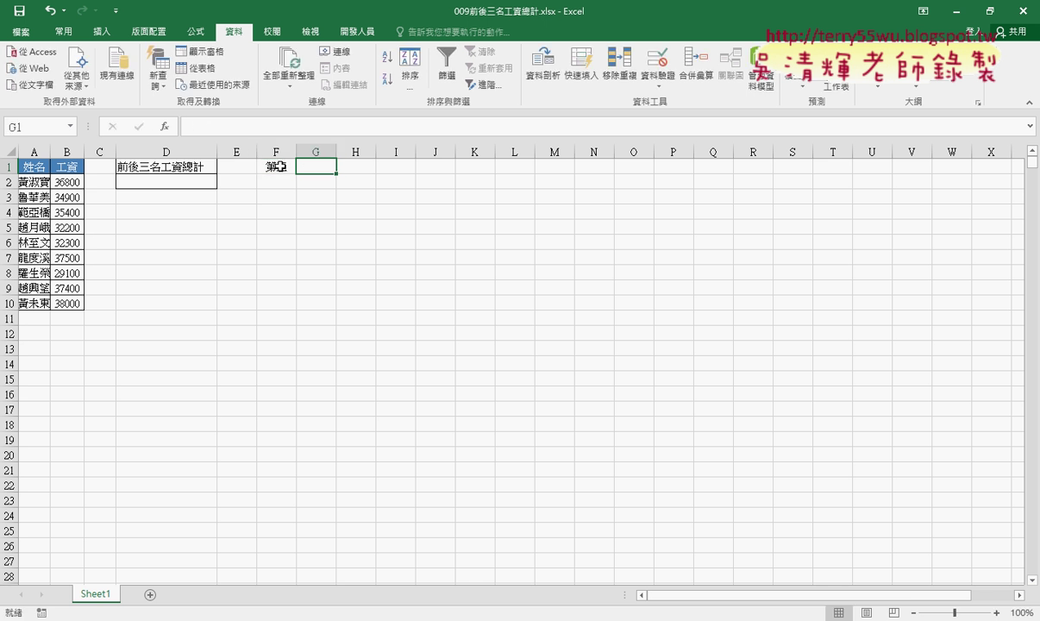
# Enter 倒數第三 in G1, correcting the IME character choices.
pyautogui.write('島屬地')
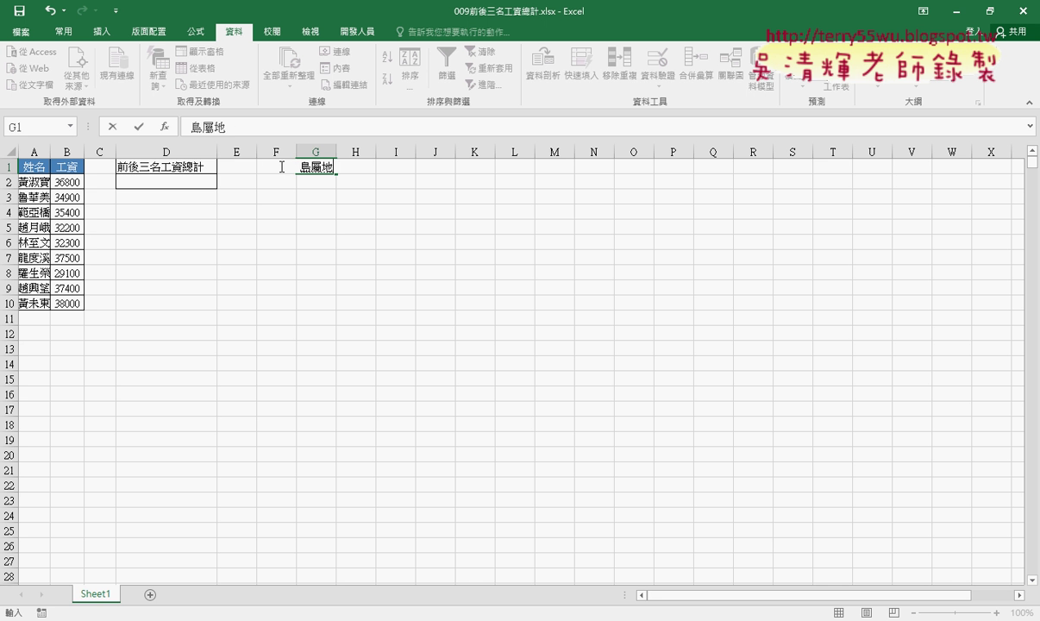
pyautogui.write('署第三')
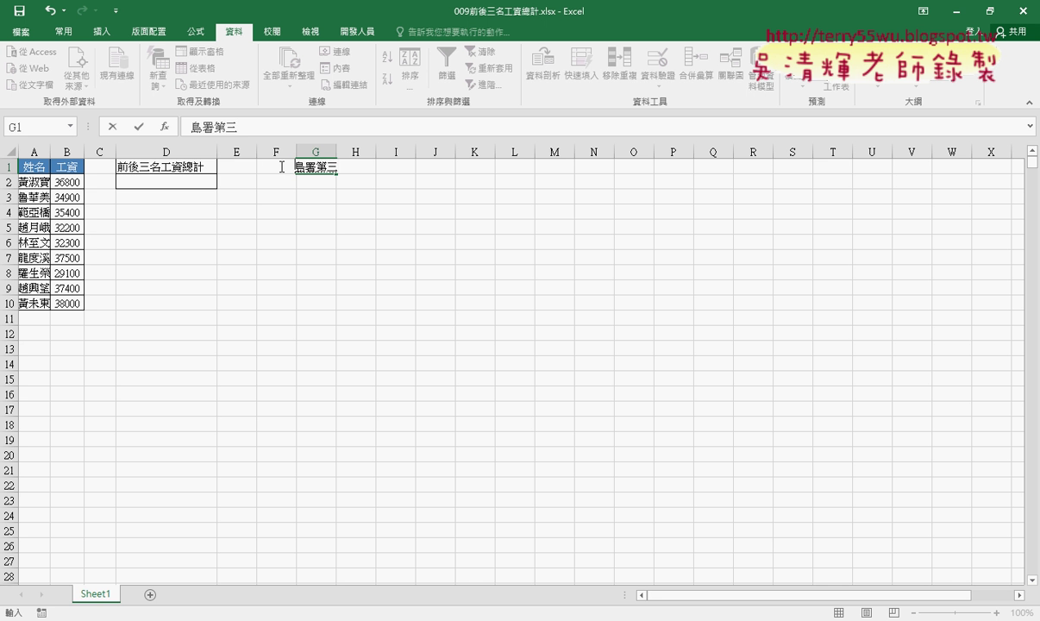
pyautogui.press('Down')
pyautogui.press('Down')
pyautogui.press('Down')
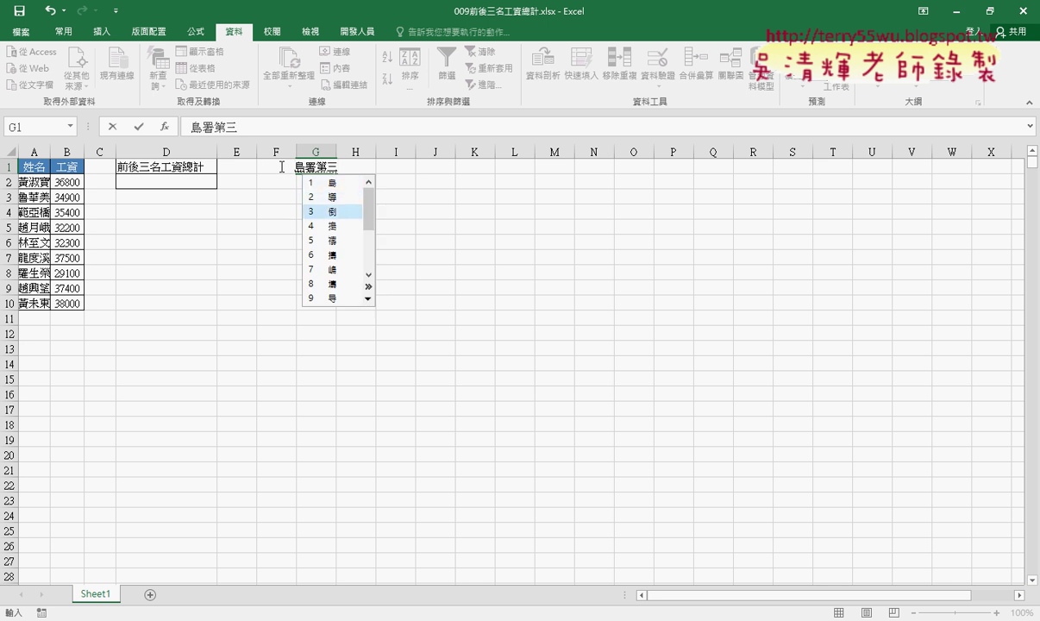
pyautogui.press('Return')
pyautogui.press('Down')
pyautogui.press('Down')
pyautogui.press('Return')
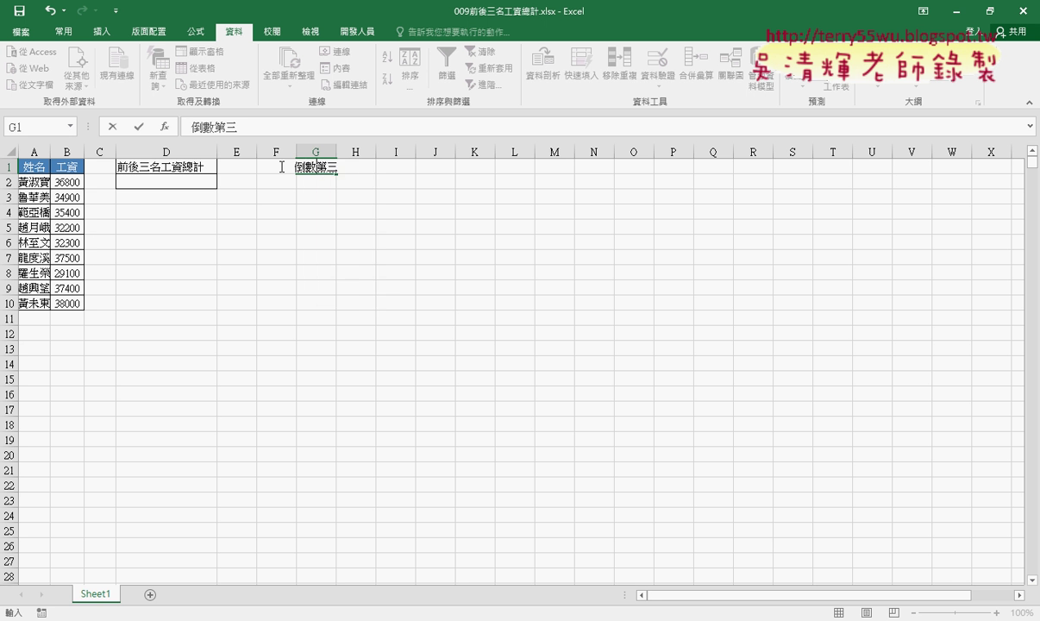
pyautogui.press('Return')
pyautogui.write('第三')
pyautogui.click(275, 180)
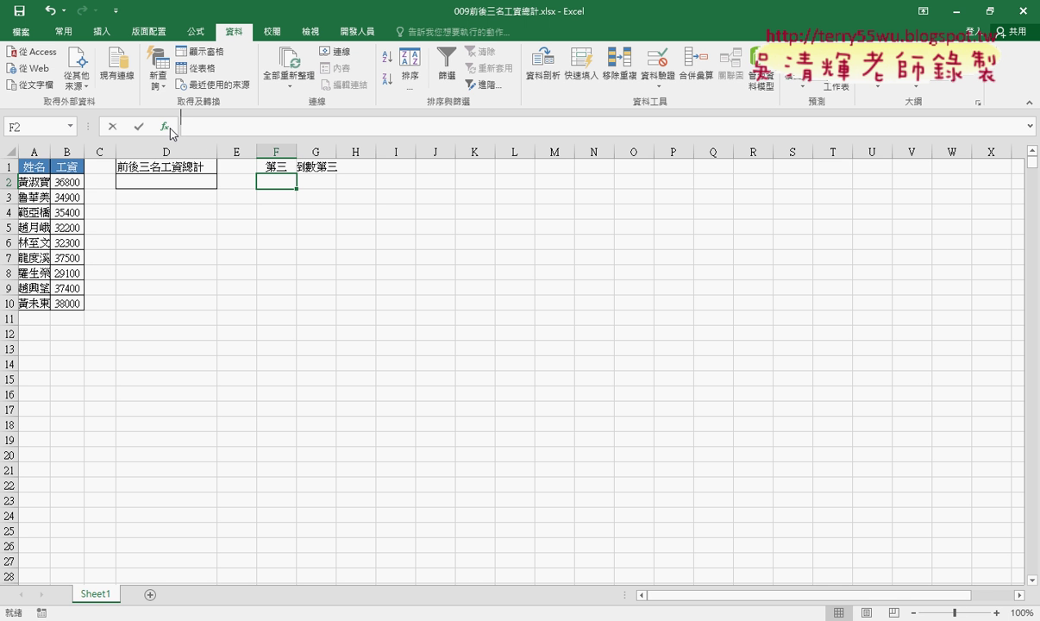
# Insert the LARGE function from the 統計 category into cell F2.
pyautogui.click(164, 127)
pyautogui.click(586, 204)
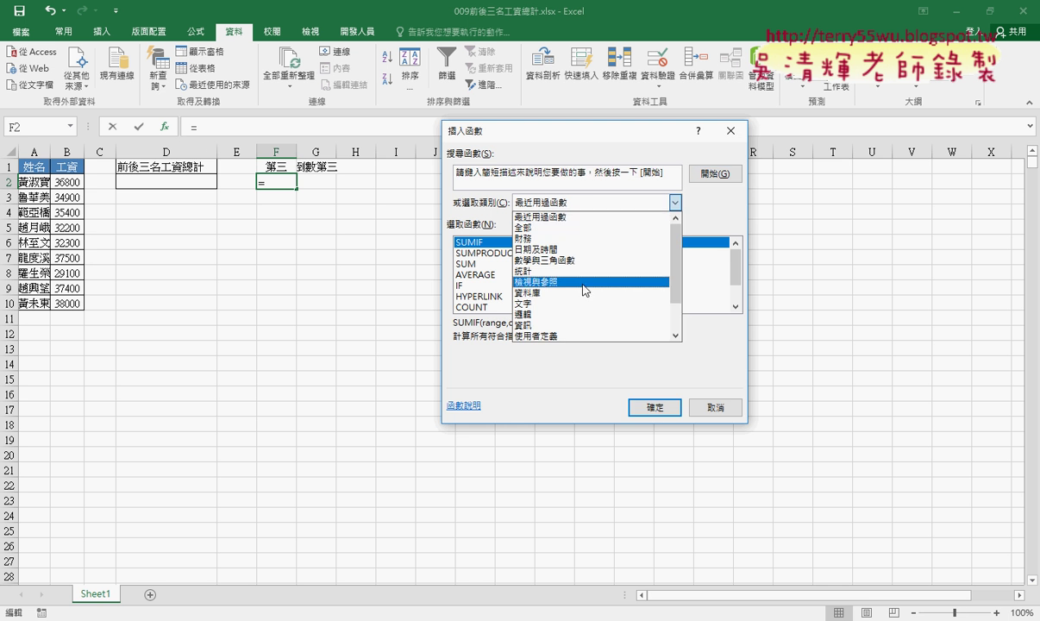
pyautogui.click(549, 269)
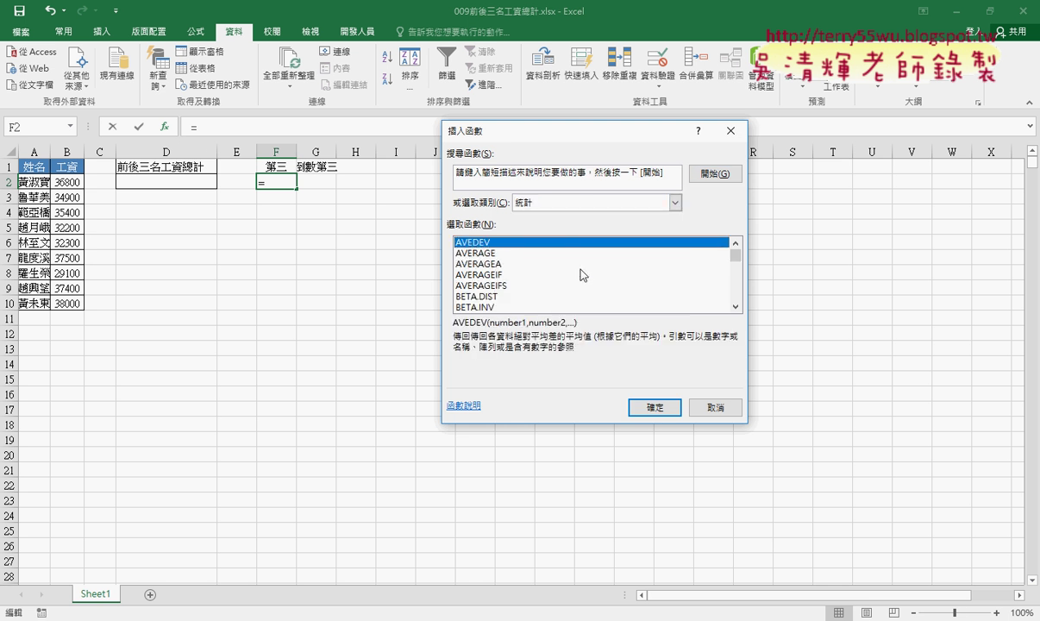
pyautogui.click(738, 265)
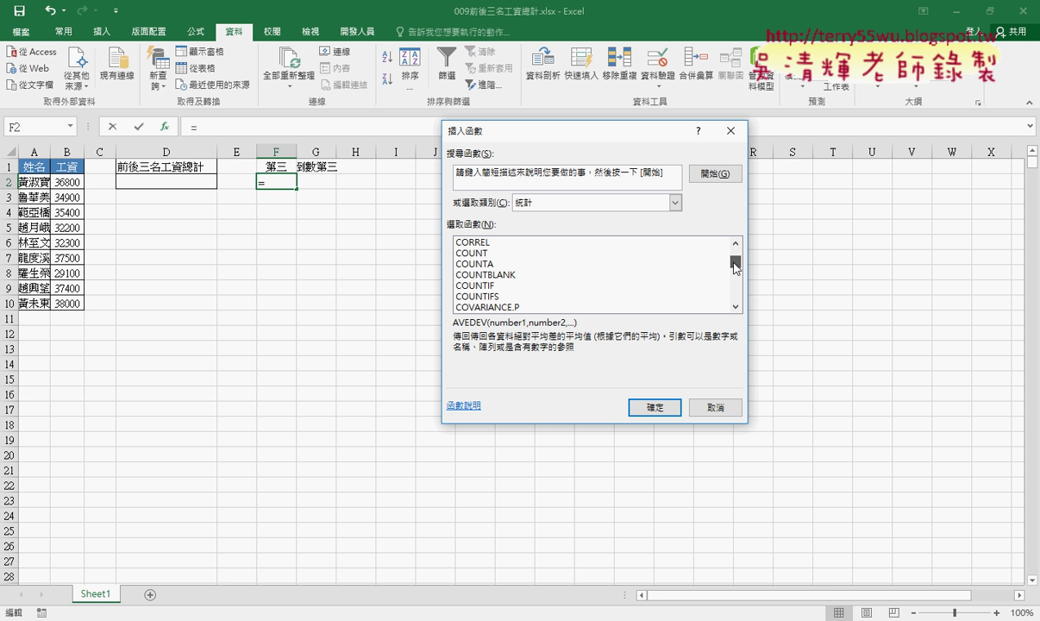
pyautogui.click(735, 269)
pyautogui.moveTo(735, 270); pyautogui.dragTo(733, 280)
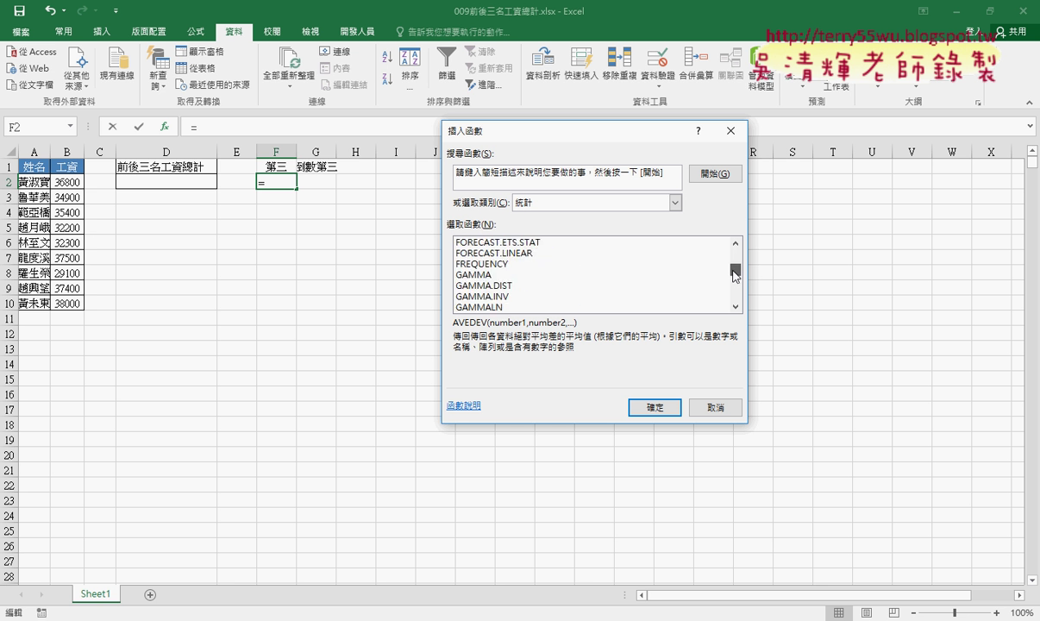
pyautogui.click(482, 275)
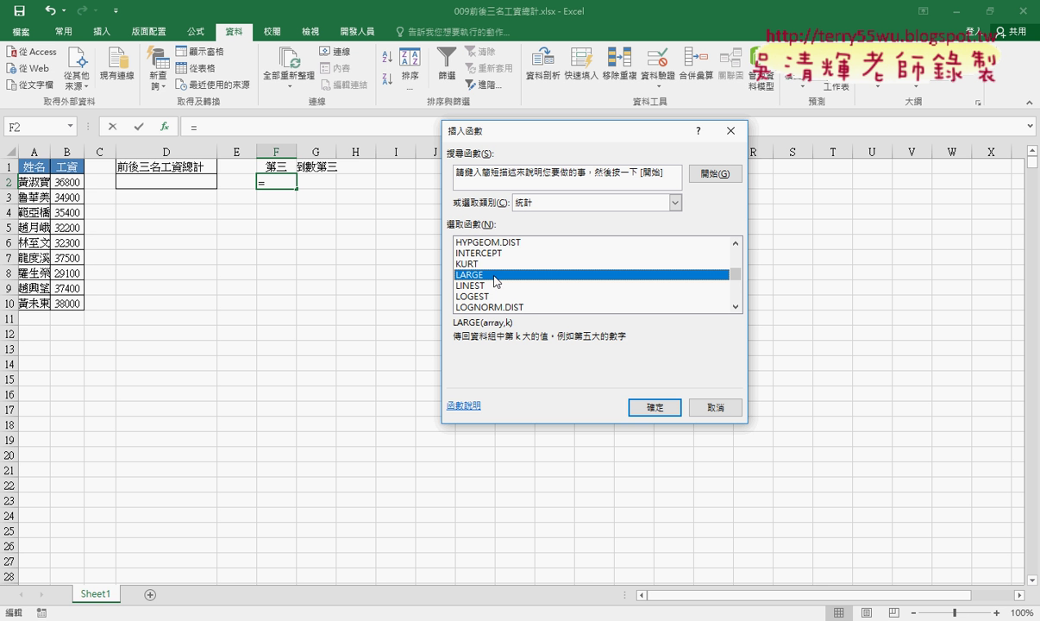
pyautogui.click(656, 407)
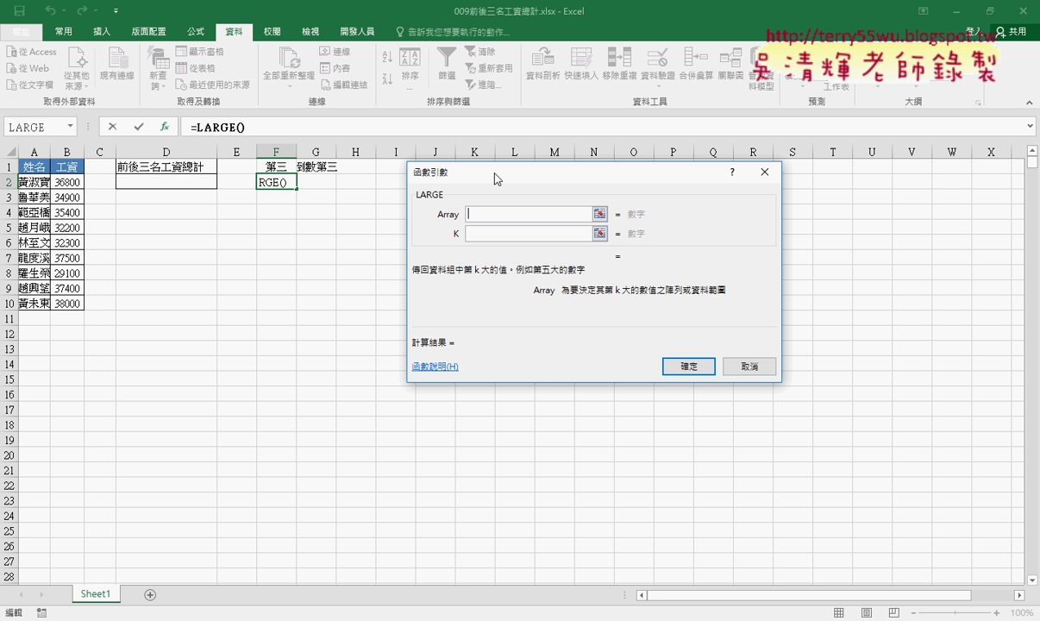
# Set LARGE's array to B2:B10 and k to 3, so F2 returns 37400.
pyautogui.moveTo(496, 178); pyautogui.dragTo(543, 138)
pyautogui.click(526, 193)
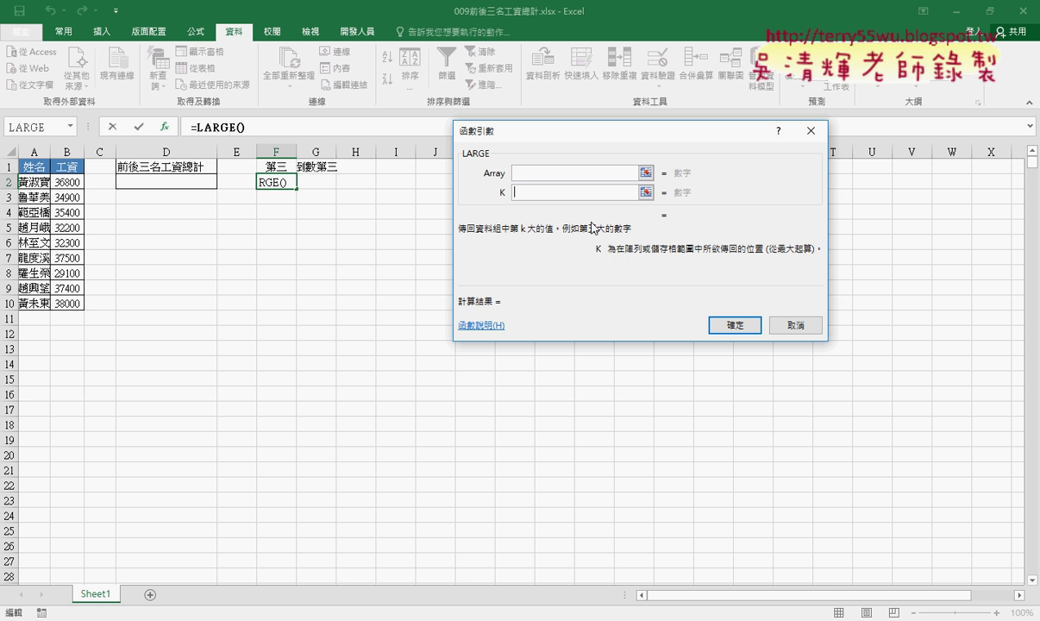
pyautogui.click(531, 173)
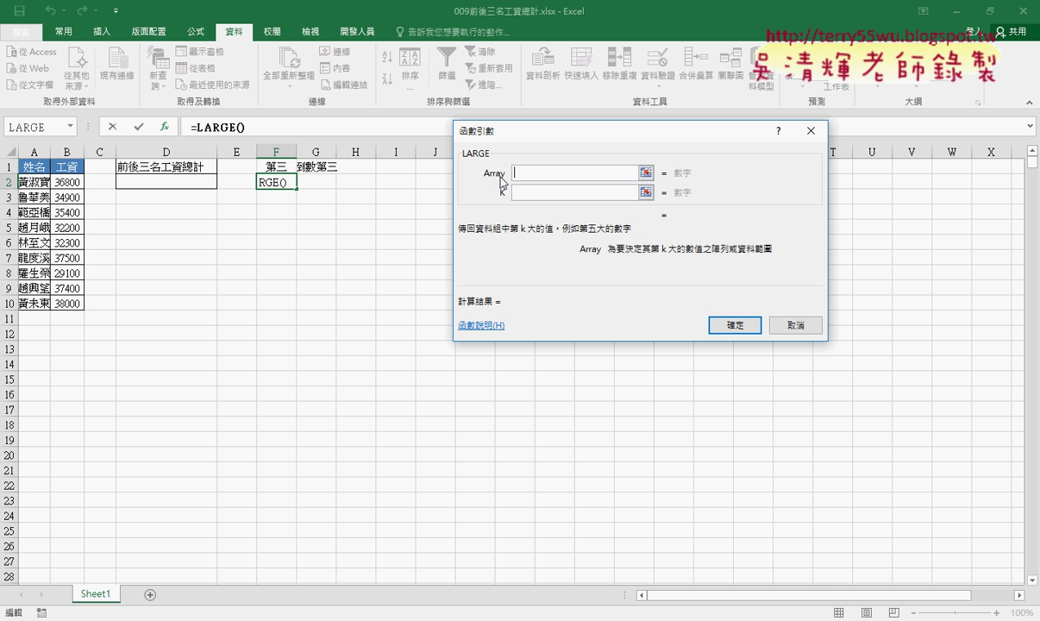
pyautogui.moveTo(69, 181); pyautogui.dragTo(75, 302)
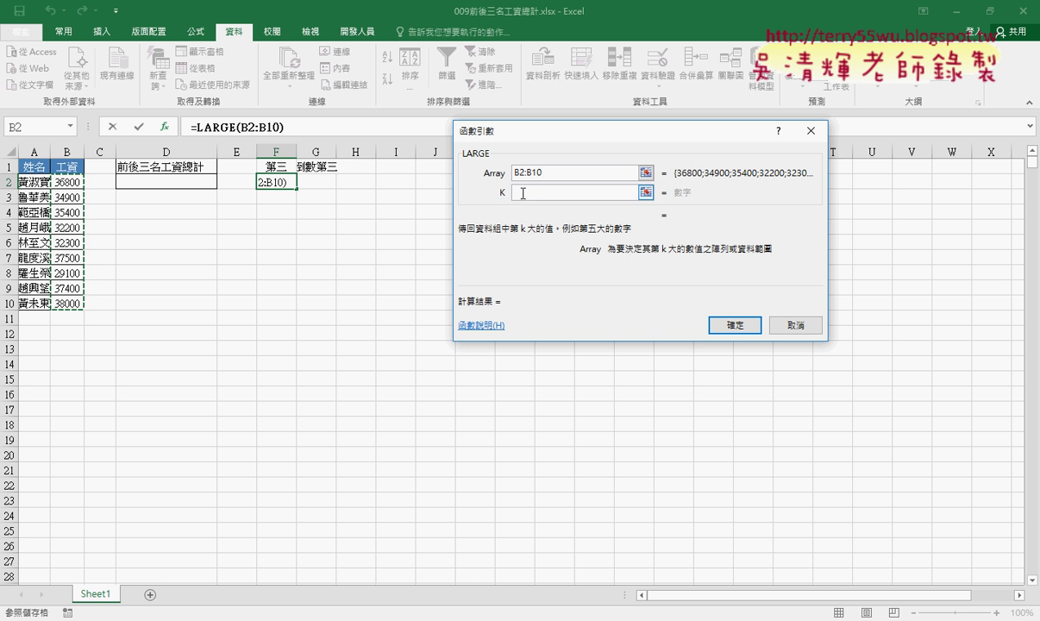
pyautogui.click(522, 192)
pyautogui.write('1')
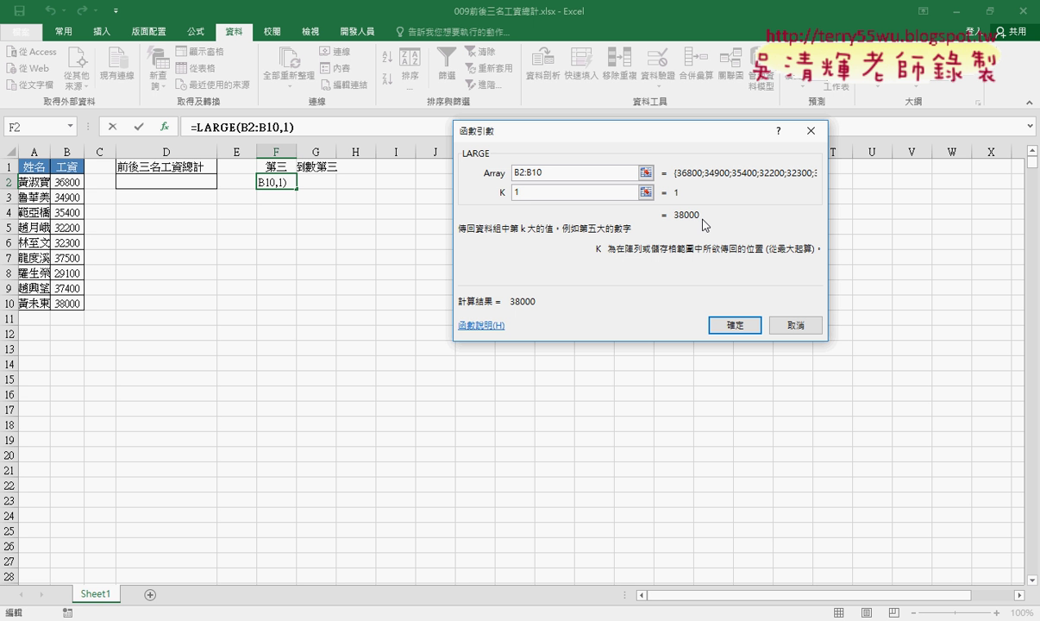
pyautogui.moveTo(550, 198); pyautogui.dragTo(493, 199)
pyautogui.write('2')
pyautogui.moveTo(523, 192); pyautogui.dragTo(488, 195)
pyautogui.write('3')
pyautogui.click(735, 325)
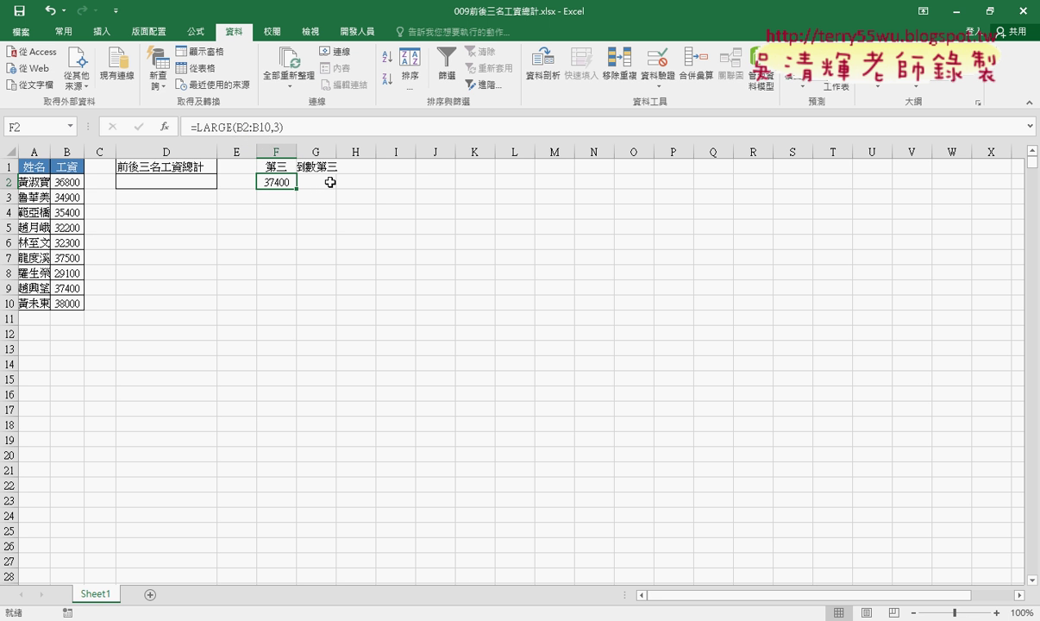
# Autofit column G to fit 倒數第三 and select cell G2.
pyautogui.doubleClick(337, 152)
pyautogui.click(335, 177)
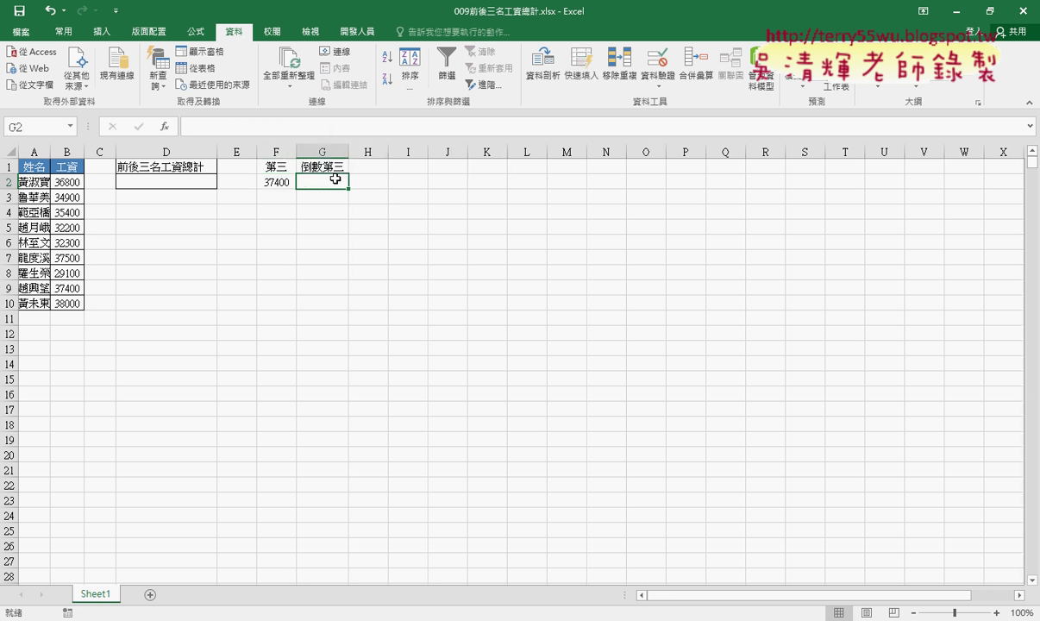
pyautogui.click(288, 181)
pyautogui.click(309, 182)
# Insert the SMALL function from the 統計 category into G2.
pyautogui.click(163, 127)
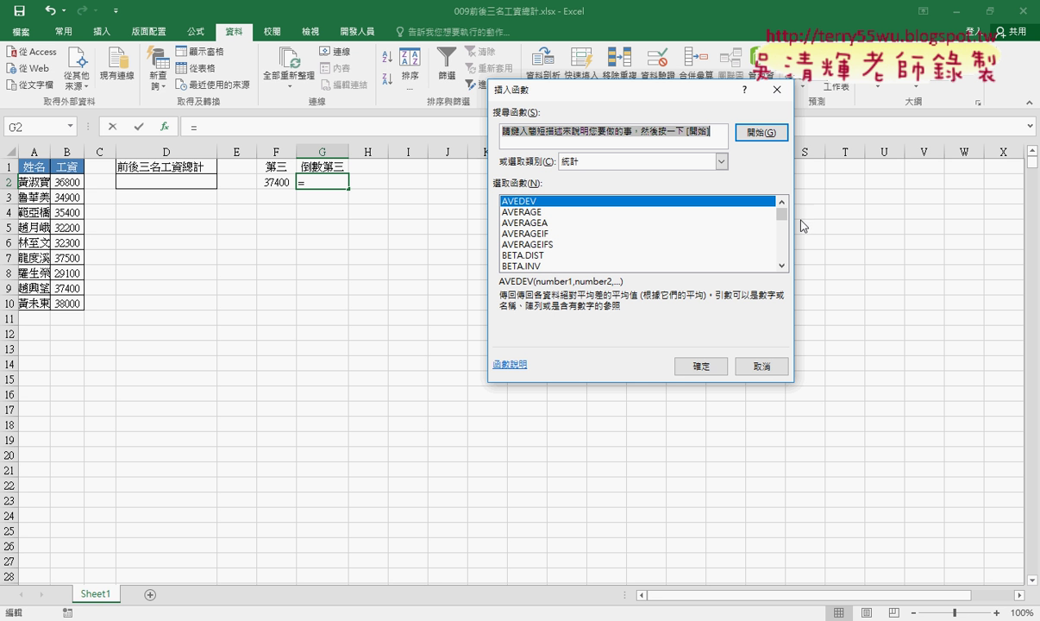
pyautogui.moveTo(783, 220)
pyautogui.mouseDown()
pyautogui.moveTo(779, 243)
pyautogui.moveTo(673, 256)
pyautogui.mouseUp()
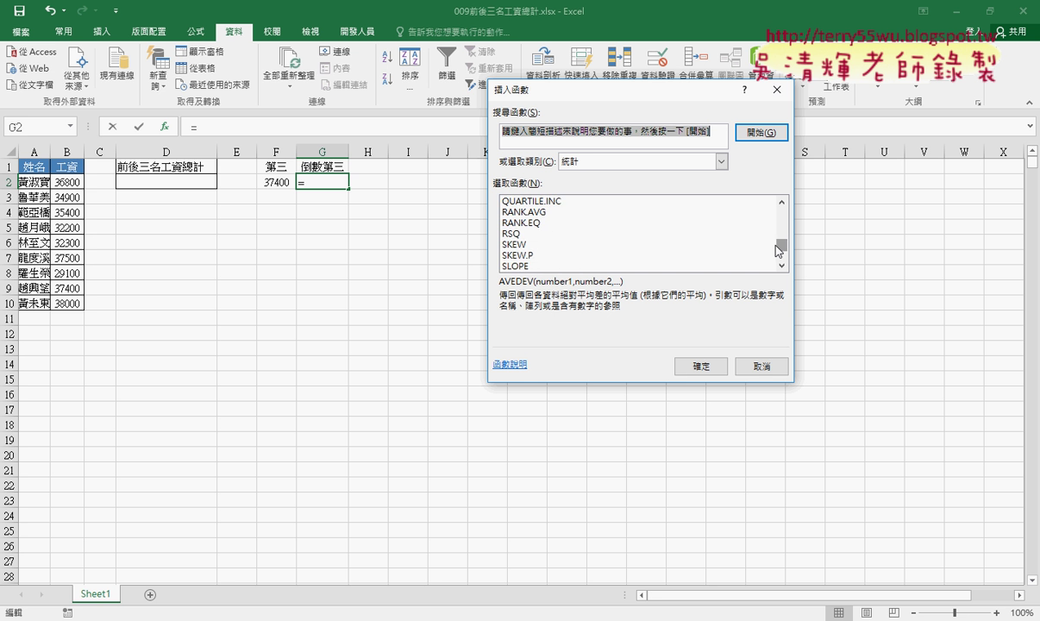
pyautogui.scroll(-1, 673, 256)
pyautogui.scroll(-1, 672, 256)
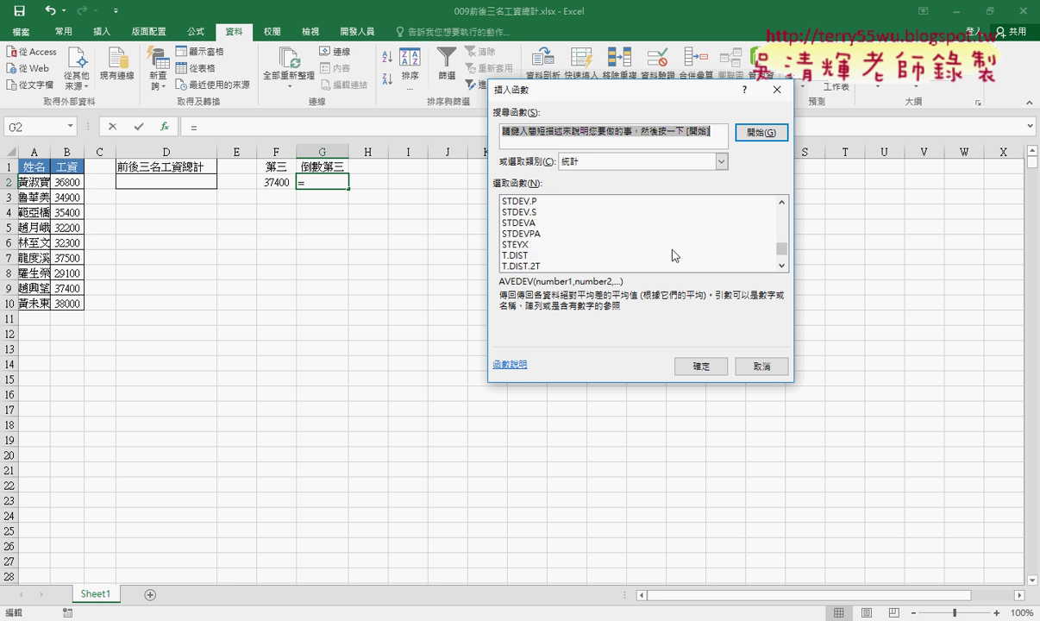
pyautogui.scroll(1, 673, 257)
pyautogui.click(517, 211)
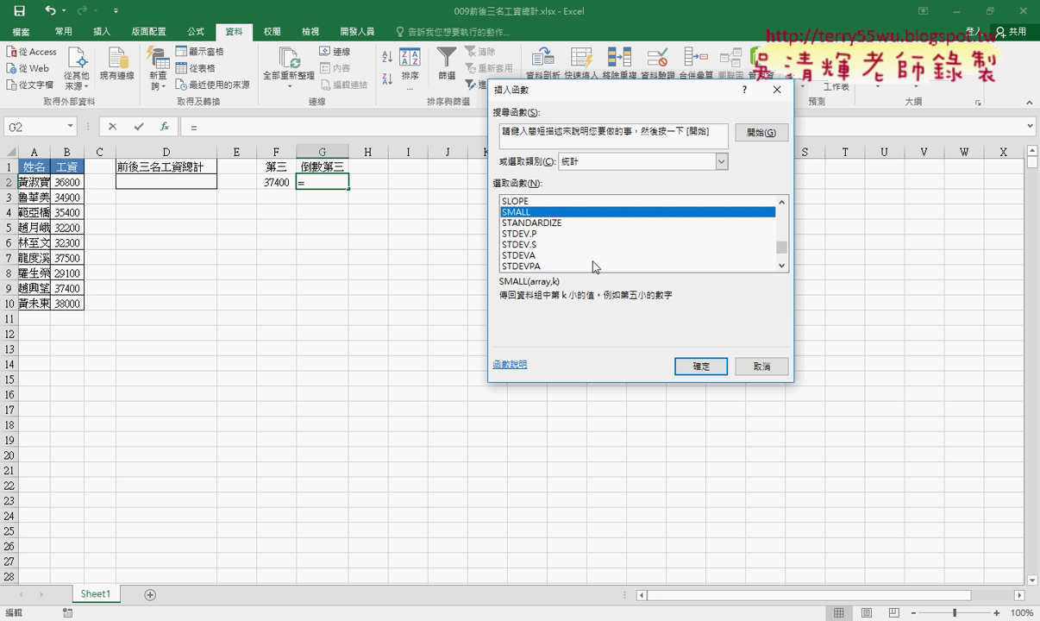
pyautogui.click(711, 371)
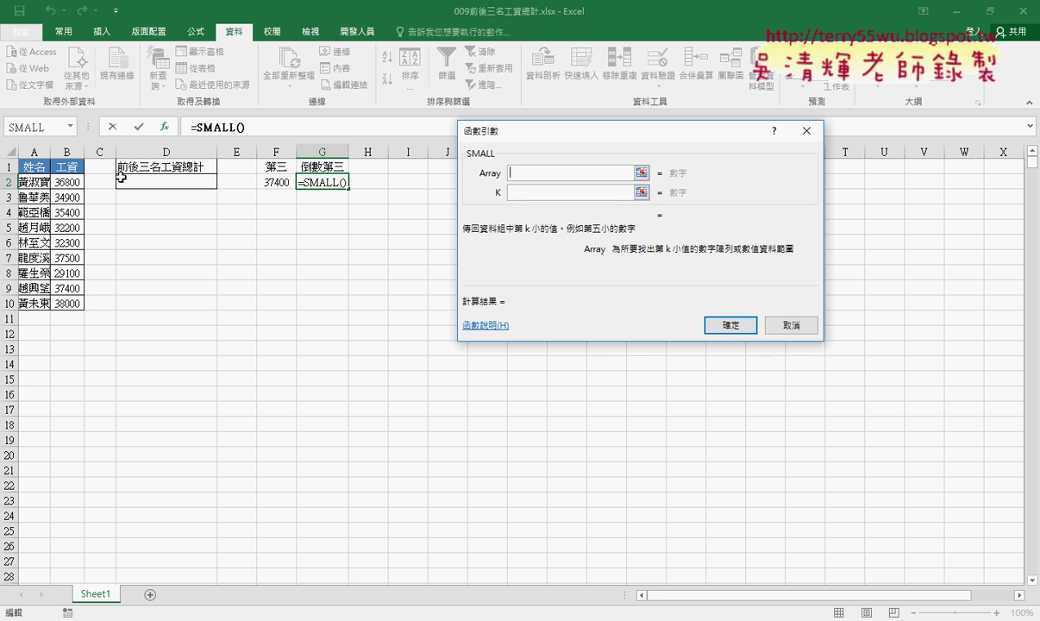
# Set SMALL's array to B2:B10 and k to 3, giving 32300 in G2.
pyautogui.moveTo(58, 178); pyautogui.dragTo(69, 303)
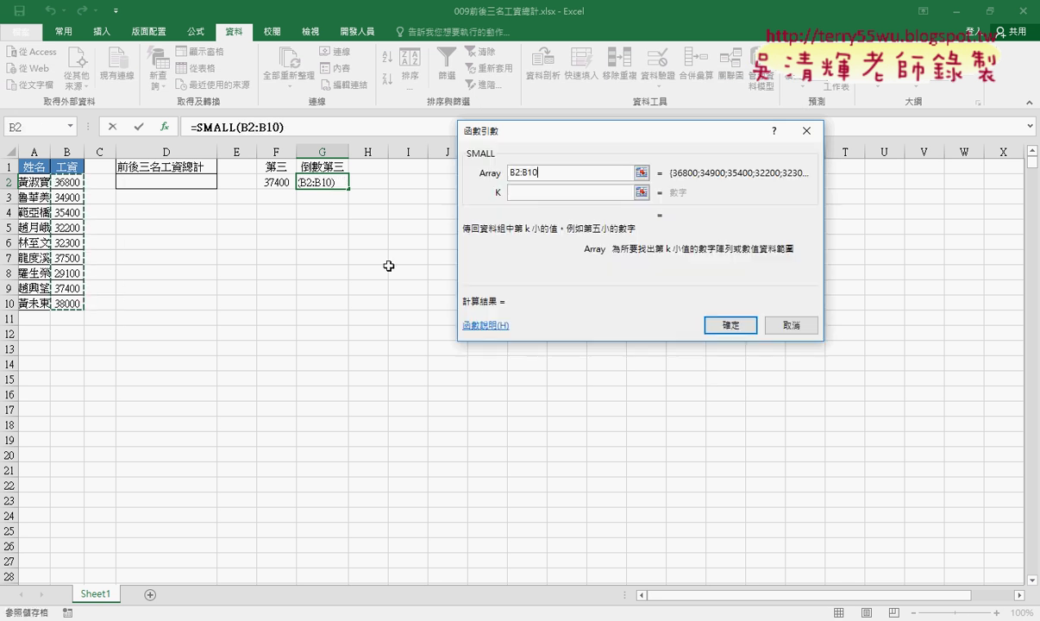
pyautogui.click(522, 191)
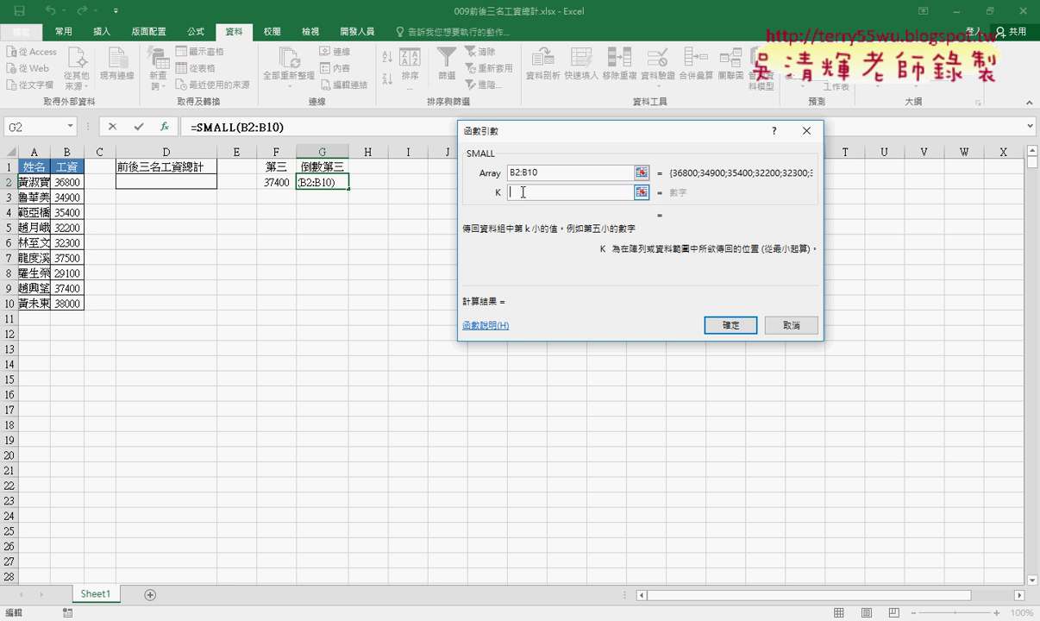
pyautogui.write('3')
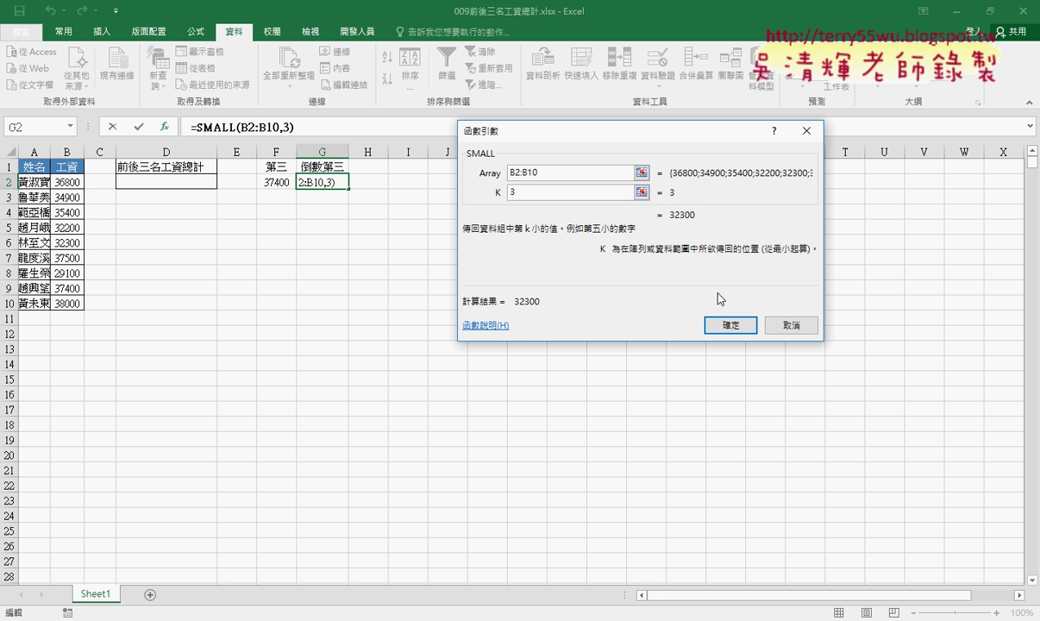
pyautogui.click(731, 325)
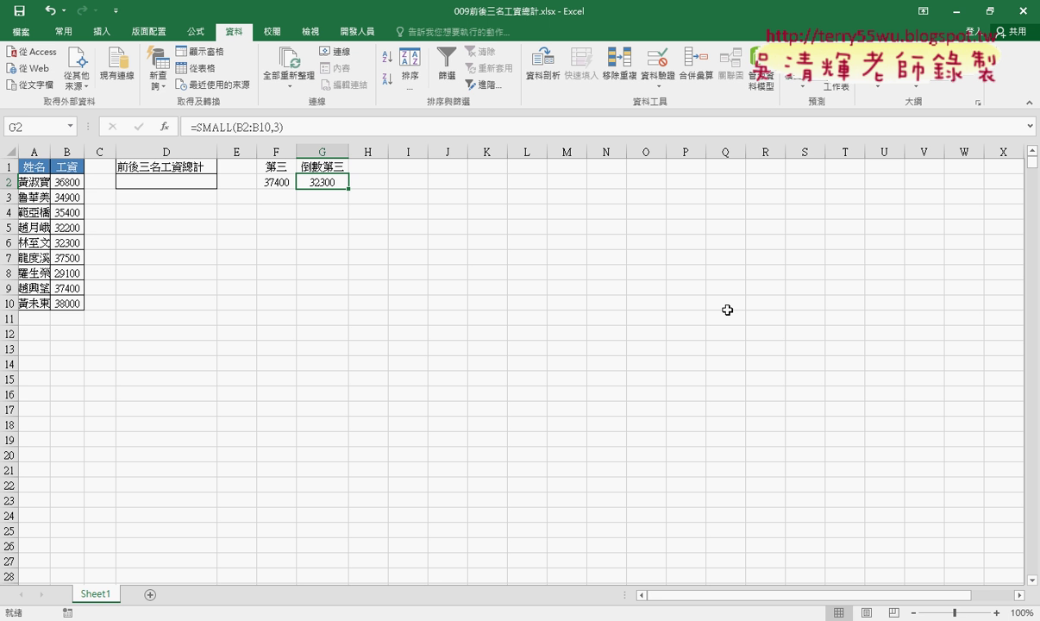
# Insert SUMIF into D2 from the Most Recently Used function category.
pyautogui.click(275, 183)
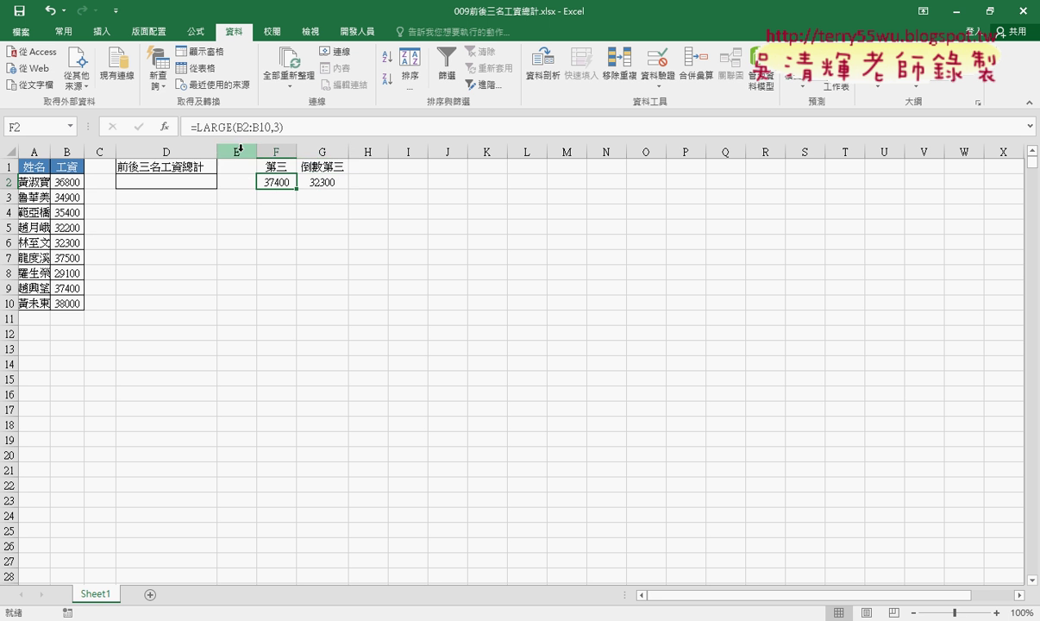
pyautogui.click(319, 183)
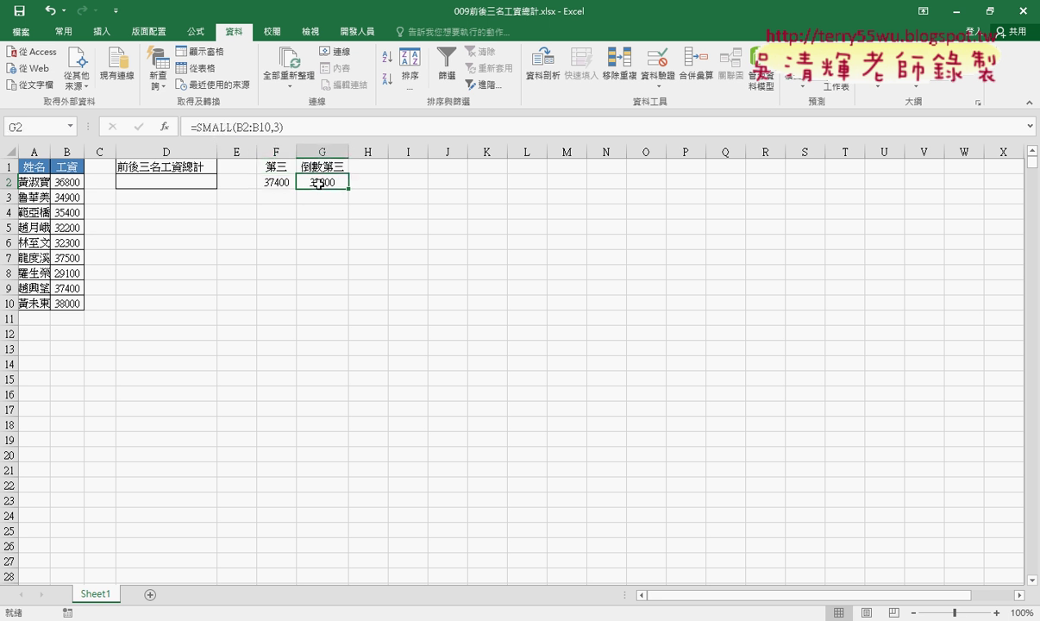
pyautogui.click(169, 183)
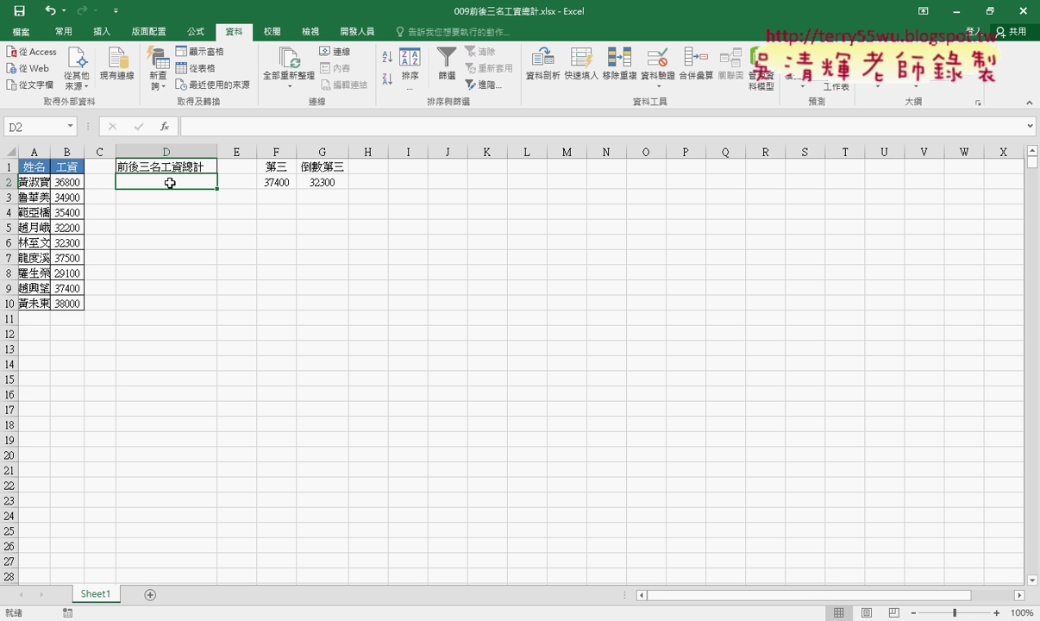
pyautogui.click(163, 127)
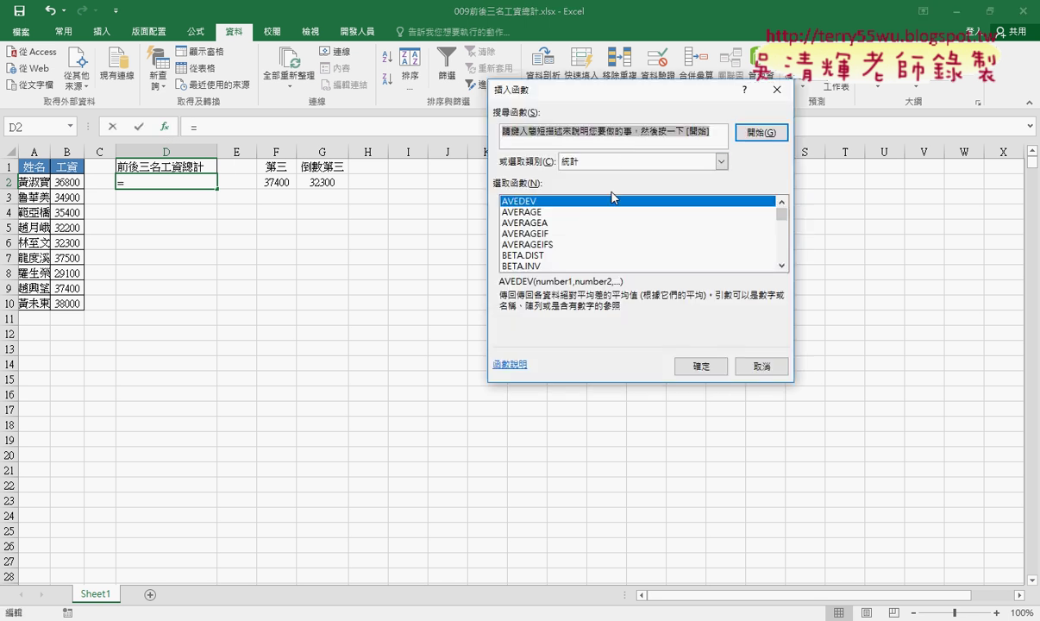
pyautogui.click(621, 162)
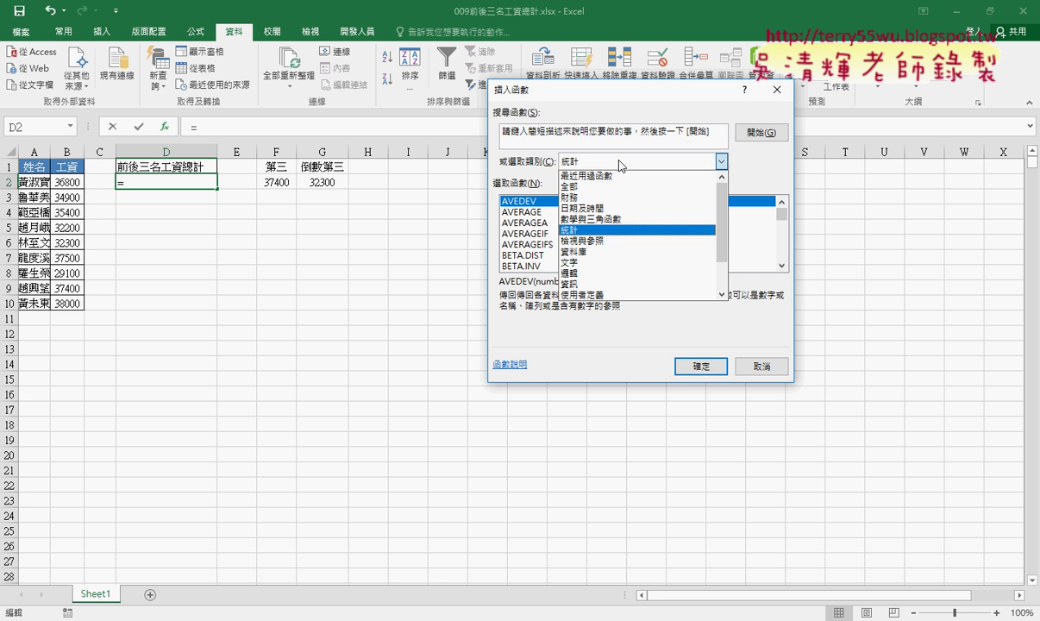
pyautogui.click(579, 175)
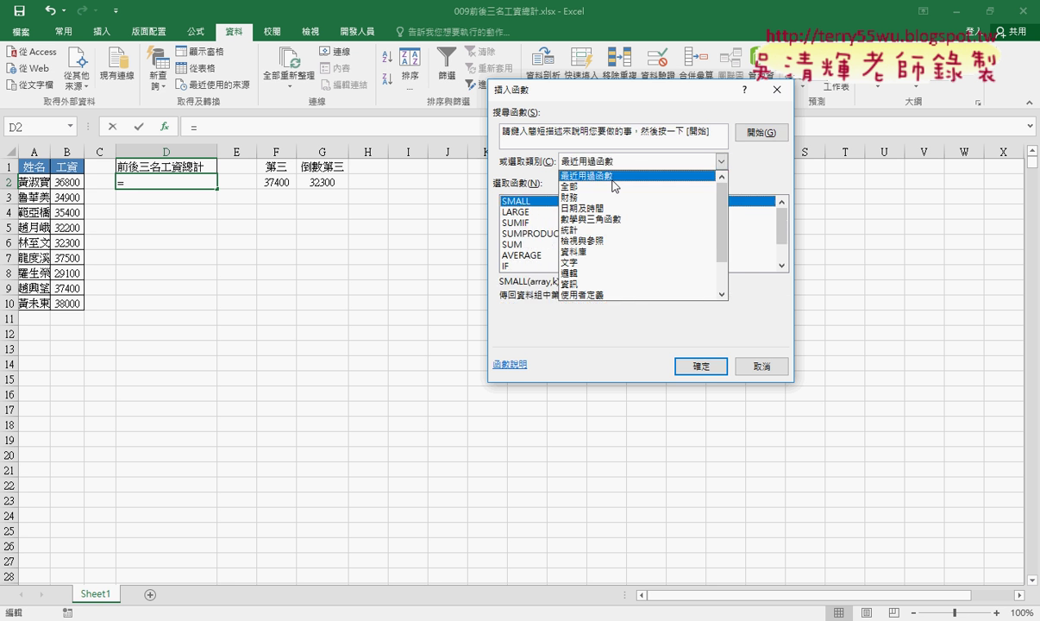
pyautogui.doubleClick(521, 224)
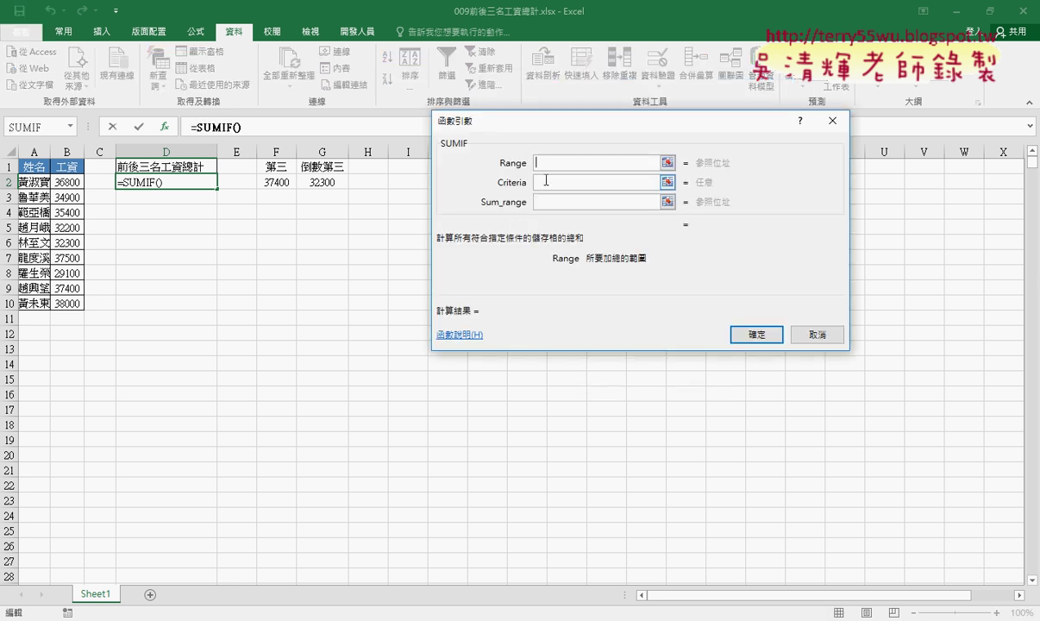
# Enter the SUMIF criterion ">="&F2, referencing cell F2.
pyautogui.click(545, 181)
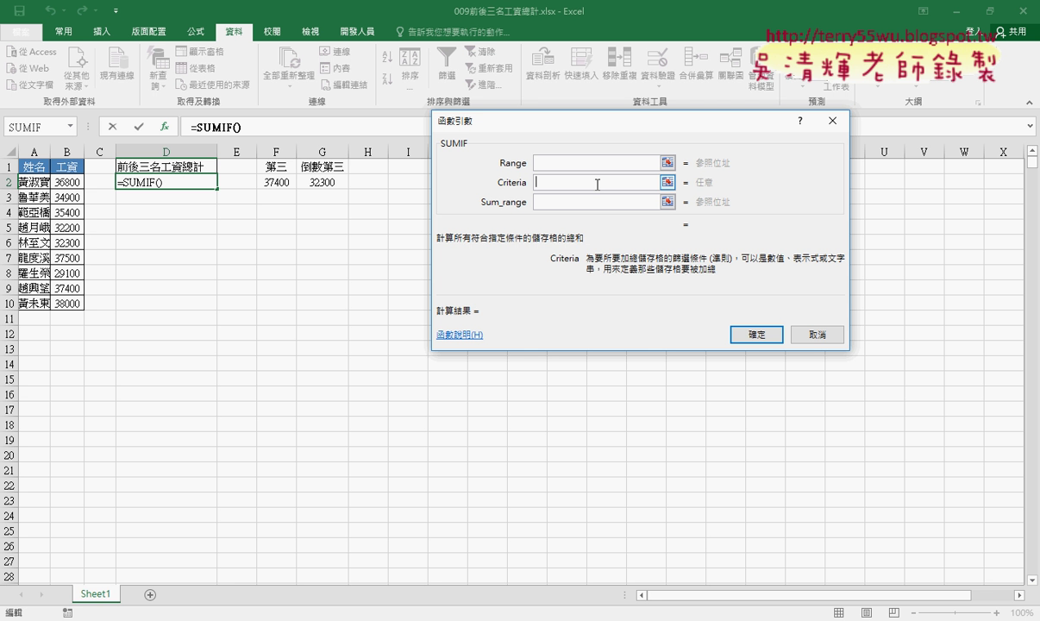
pyautogui.write('>')
pyautogui.write('ㄦ')
pyautogui.press('BackSpace')
pyautogui.write('=')
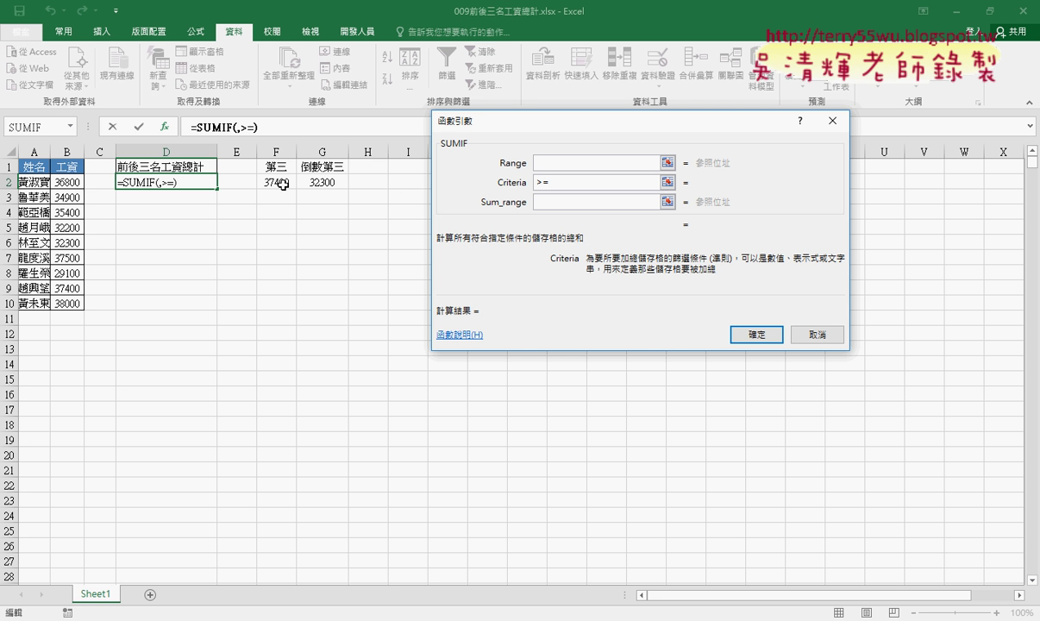
pyautogui.click(280, 182)
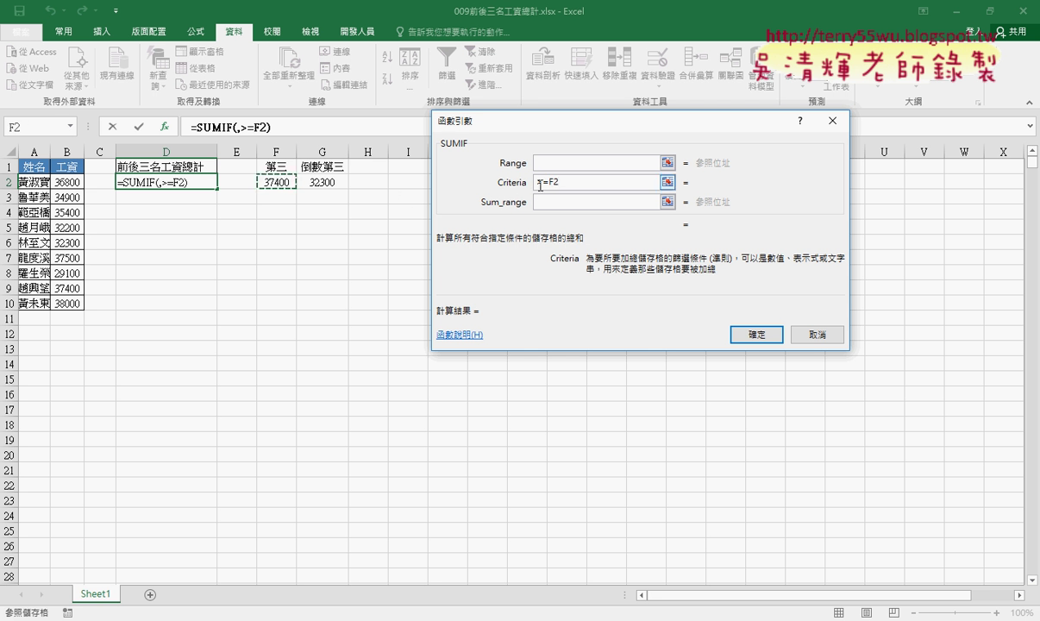
pyautogui.click(645, 186)
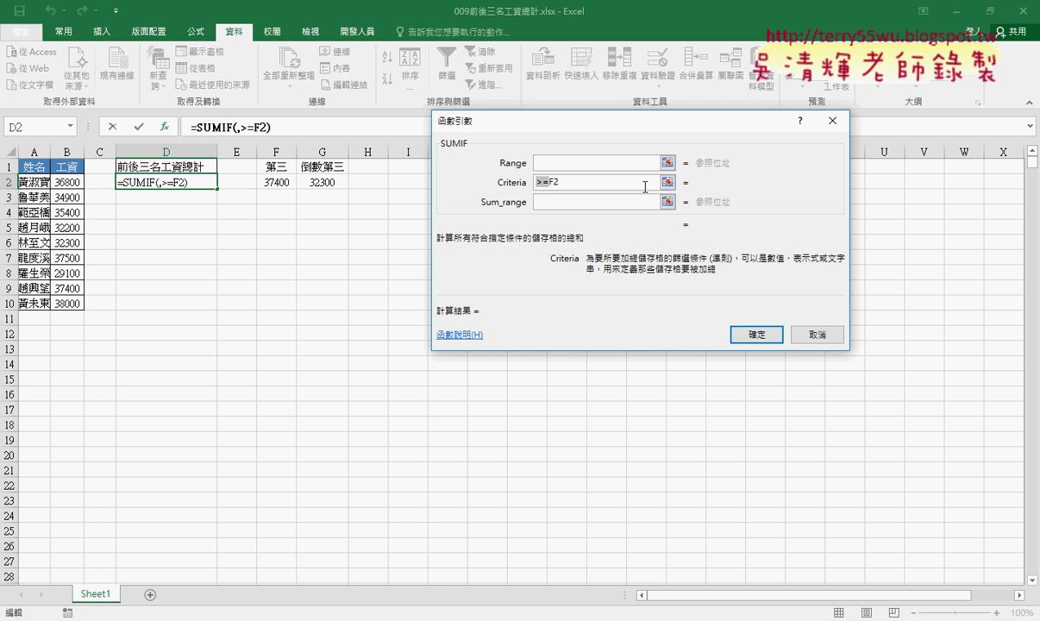
pyautogui.press('Left')
pyautogui.write('"')
pyautogui.press('Right')
pyautogui.press('Right')
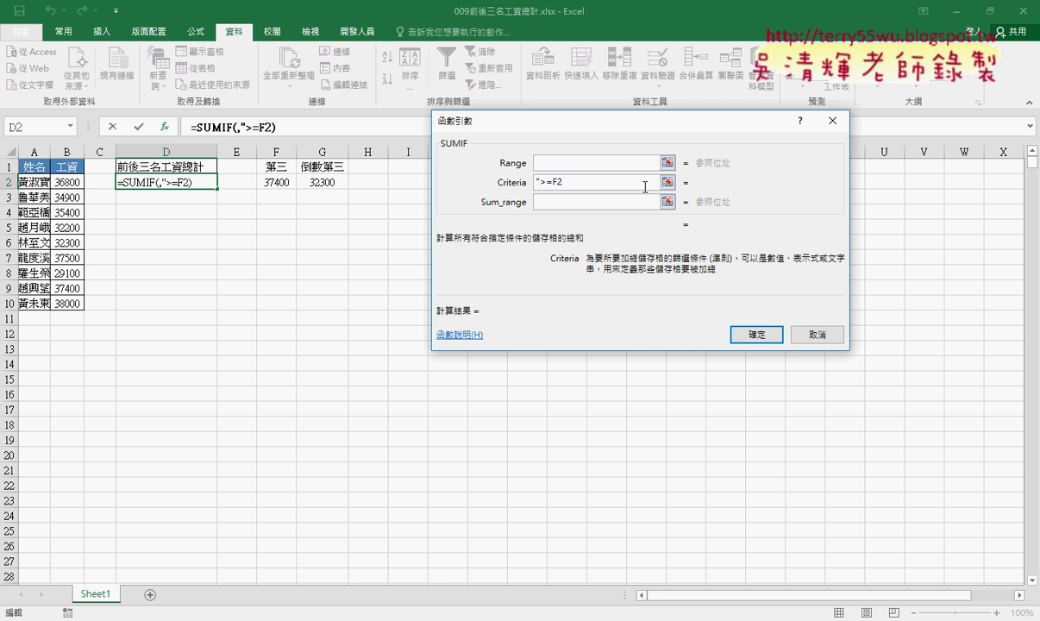
pyautogui.write('"')
pyautogui.write('&')
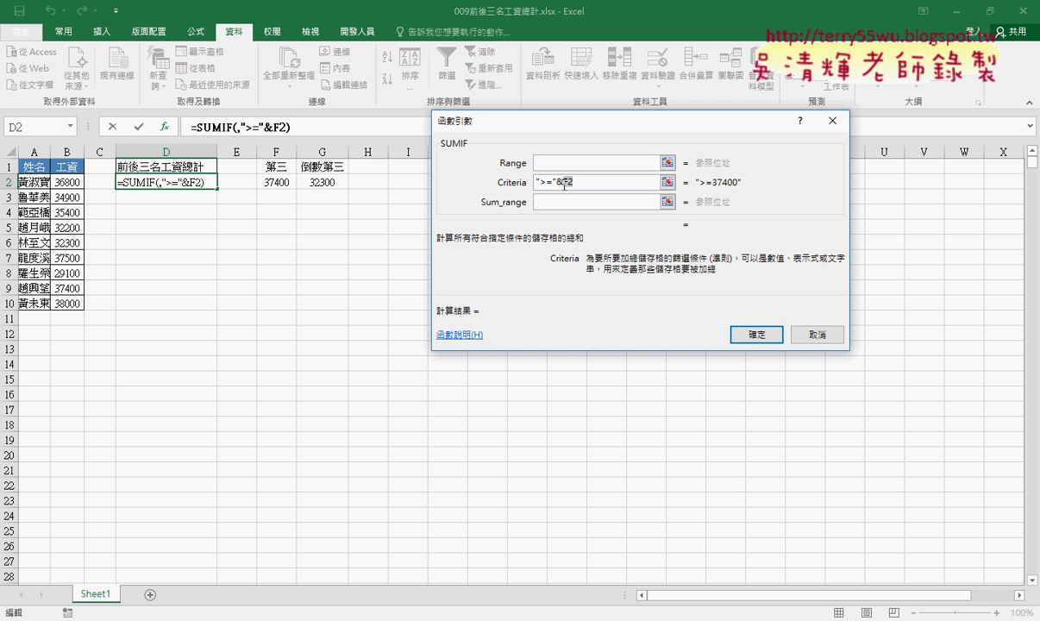
# Highlight the criterion's parts and its evaluated result >=37400 for explanation.
pyautogui.hotkey('shift', 'End')
pyautogui.moveTo(559, 182); pyautogui.dragTo(542, 179)
pyautogui.click(564, 180)
pyautogui.doubleClick(566, 181)
pyautogui.moveTo(690, 191); pyautogui.dragTo(712, 200)
pyautogui.moveTo(580, 187); pyautogui.dragTo(522, 191)
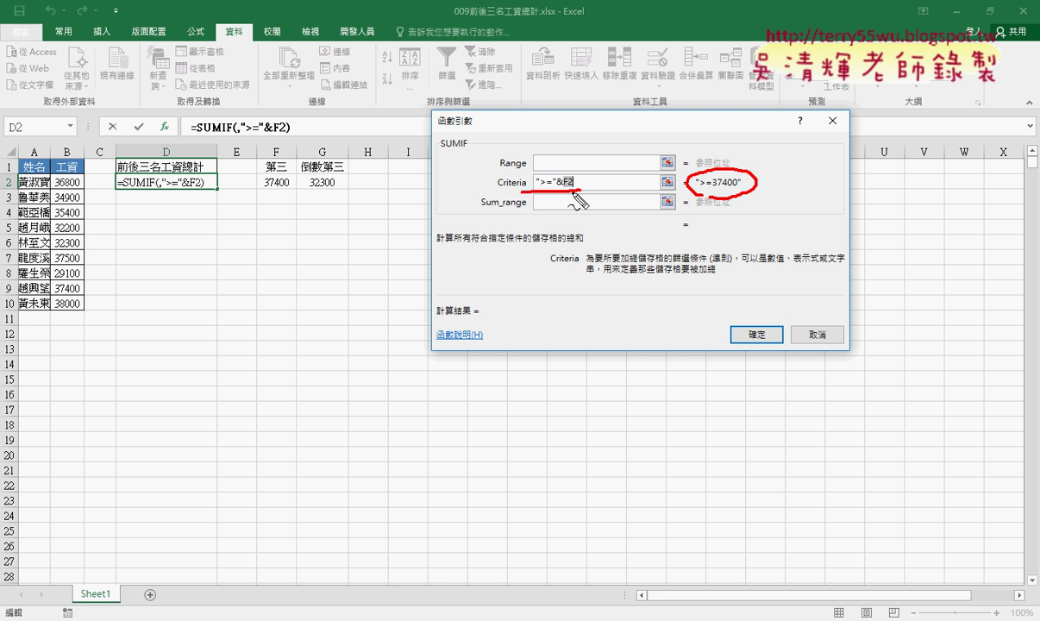
pyautogui.moveTo(566, 204); pyautogui.dragTo(579, 201)
pyautogui.press('Escape')
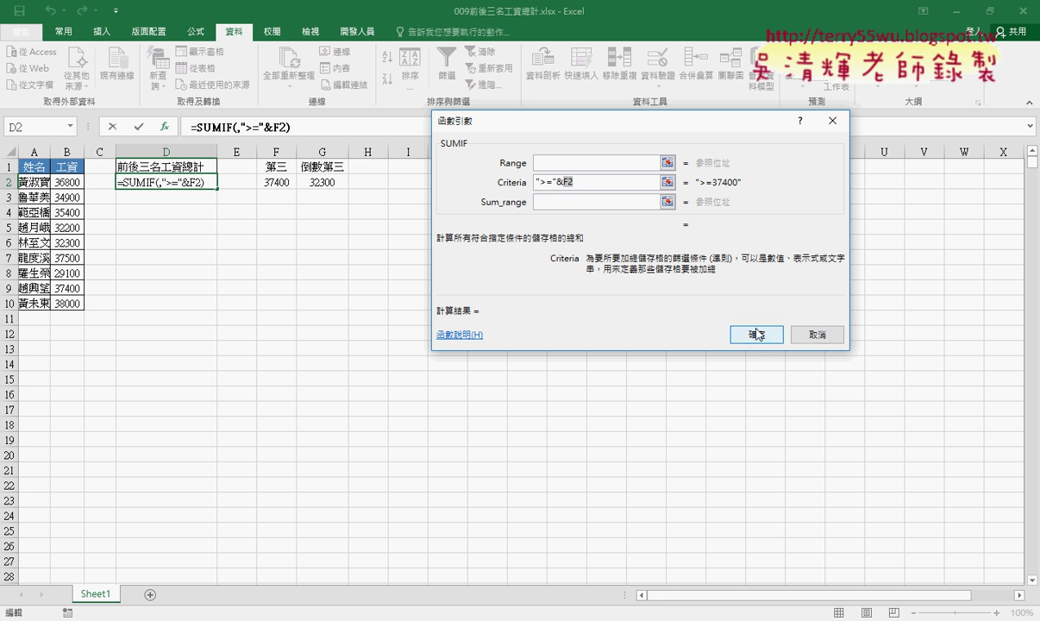
pyautogui.click(628, 162)
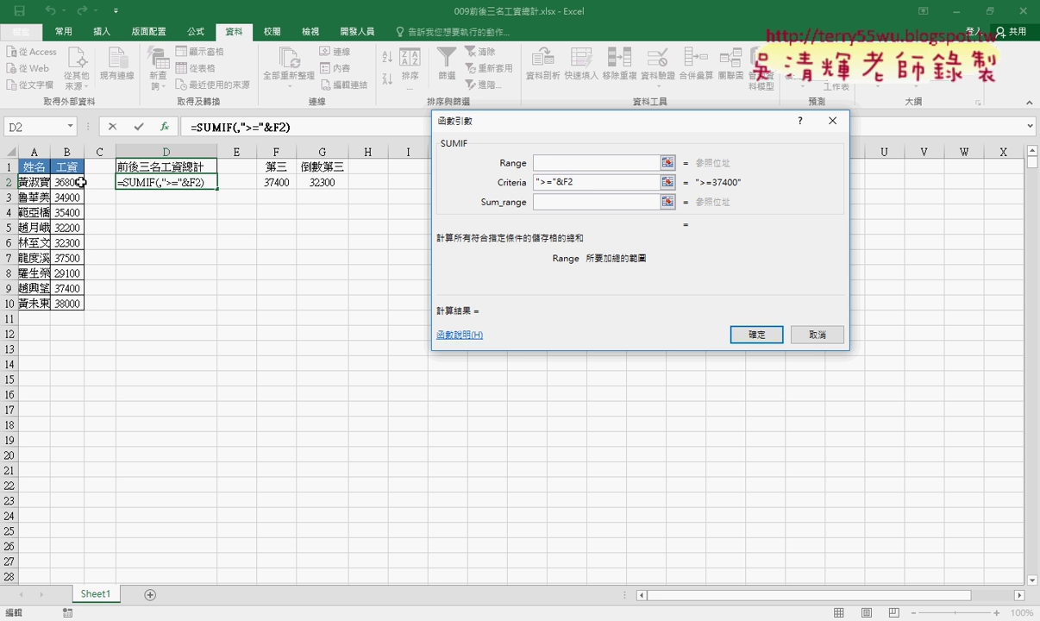
# Set the SUMIF range to B2:B10 with an empty sum range, so D2 returns 112900.
pyautogui.moveTo(80, 182); pyautogui.dragTo(79, 303)
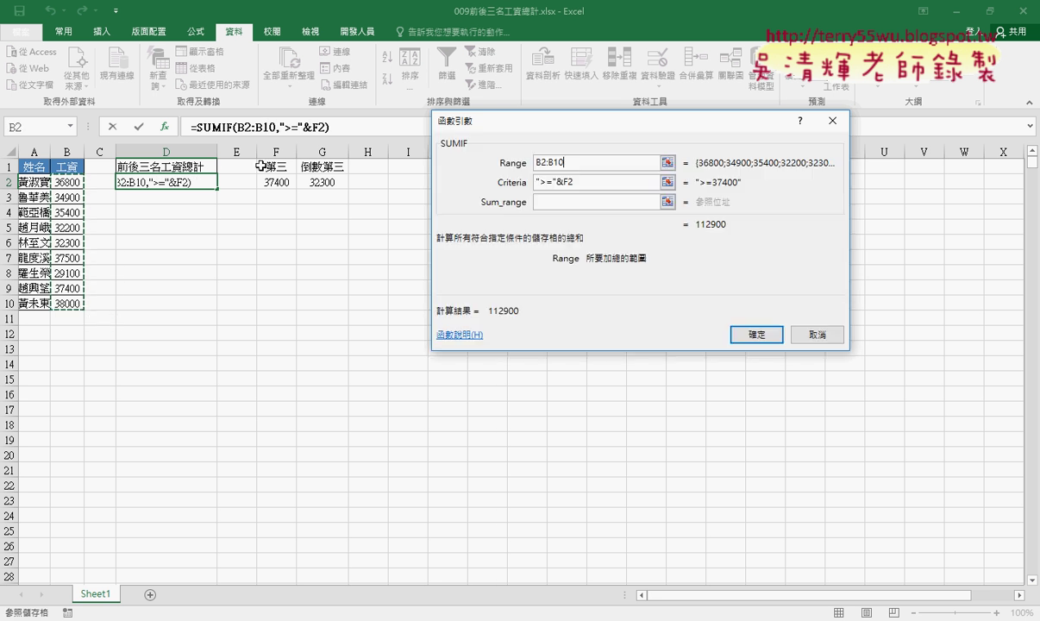
pyautogui.click(595, 182)
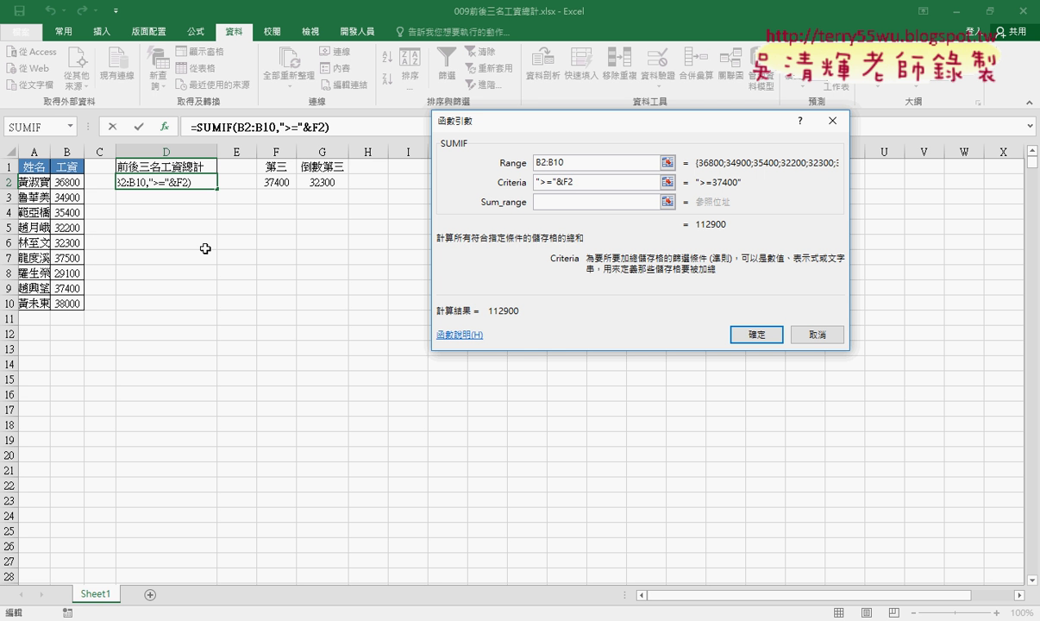
pyautogui.click(539, 202)
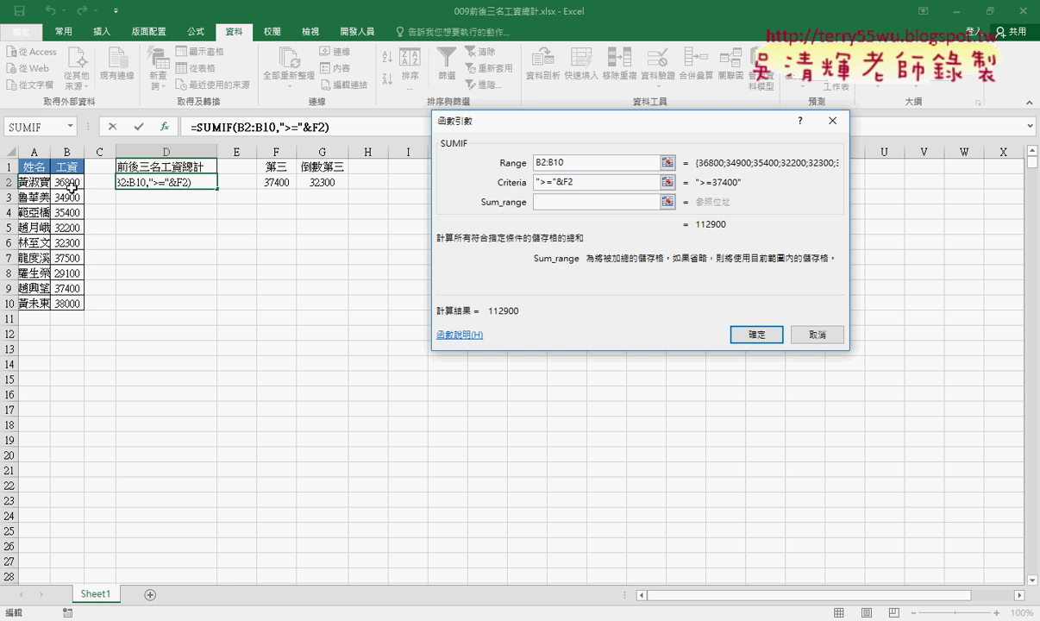
pyautogui.moveTo(67, 179); pyautogui.dragTo(77, 303)
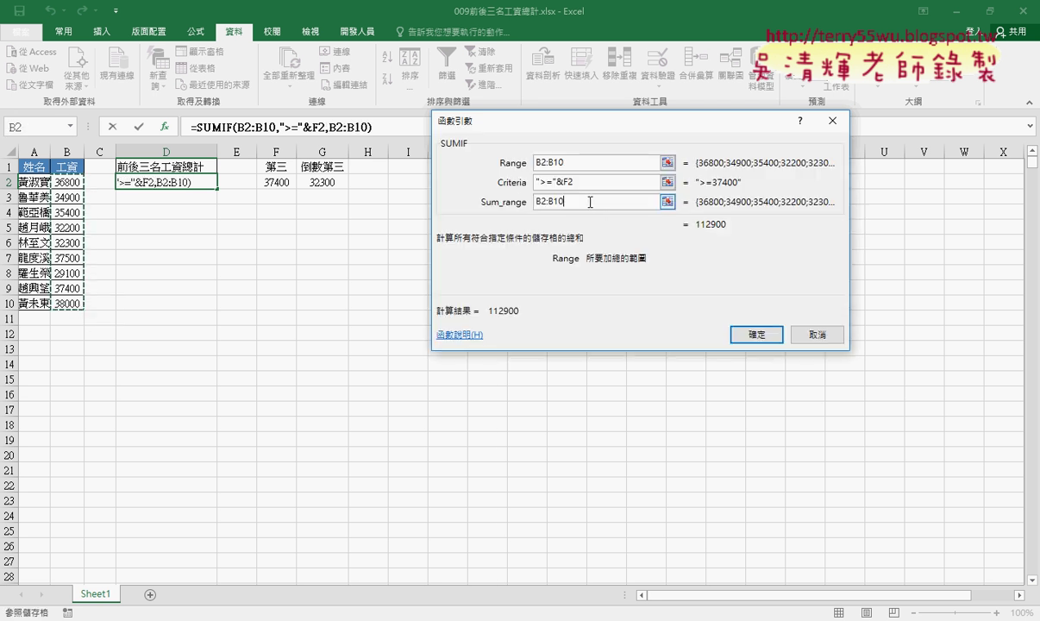
pyautogui.click(499, 166)
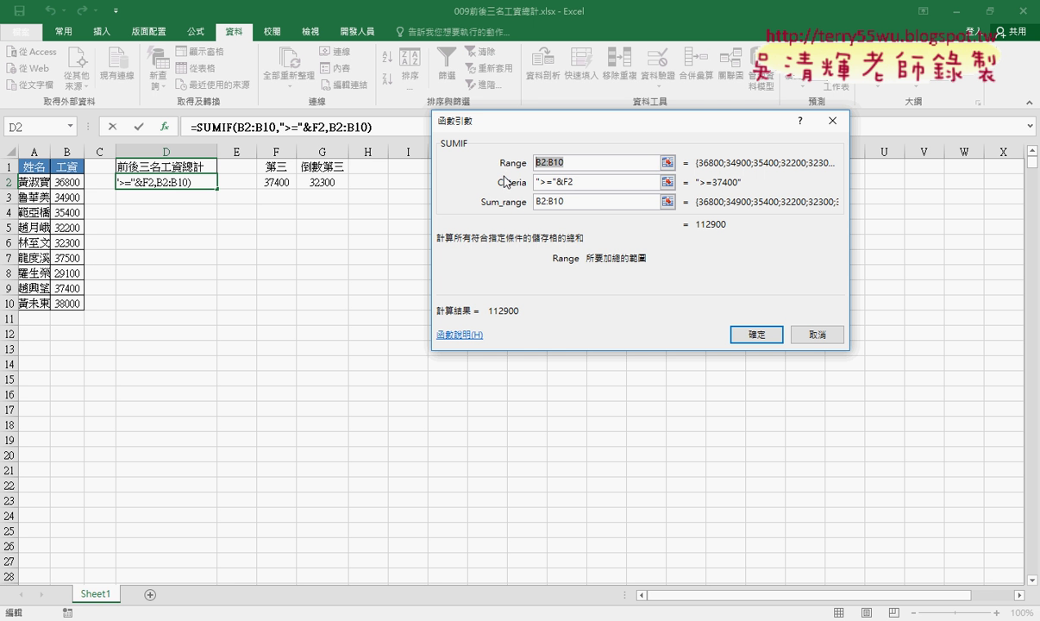
pyautogui.click(499, 201)
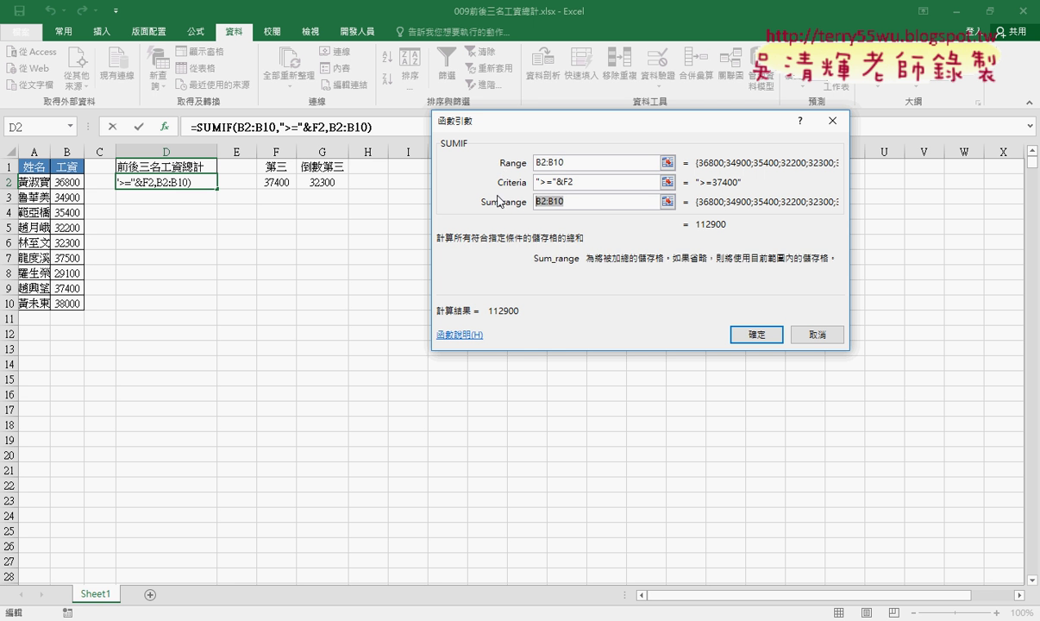
pyautogui.press('Delete')
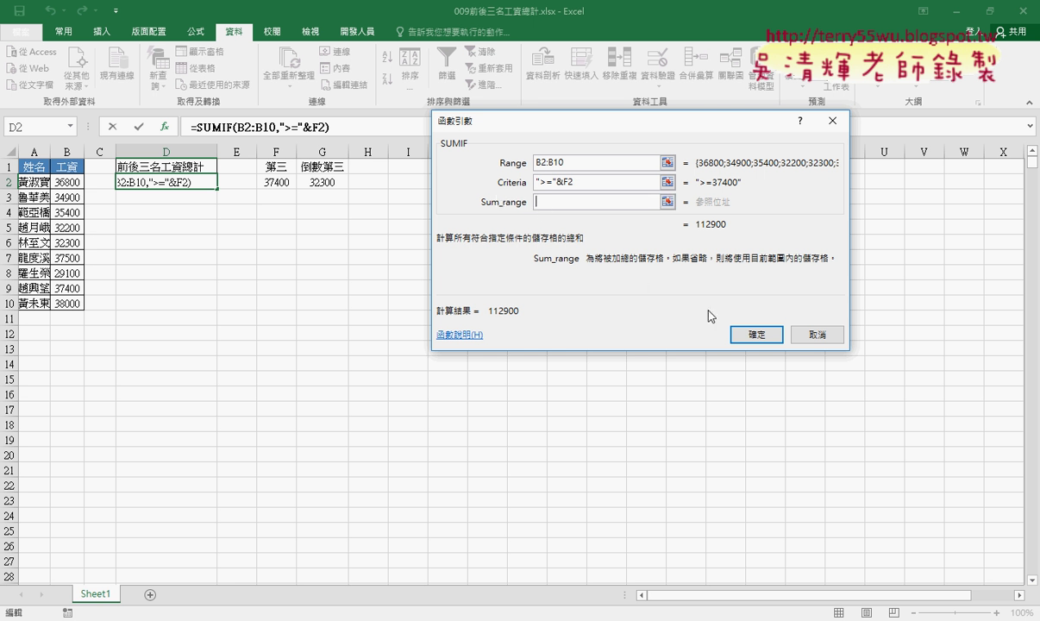
pyautogui.click(743, 332)
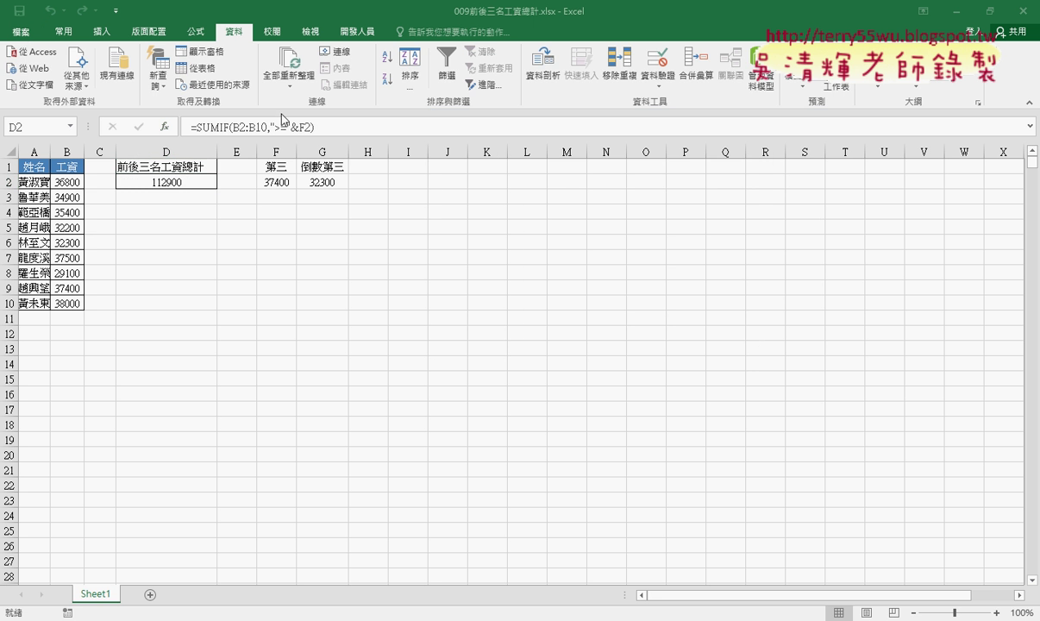
# Append a copied second SUMIF using "<="&G2 to D2's formula, totaling 206500.
pyautogui.moveTo(348, 130); pyautogui.dragTo(186, 128)
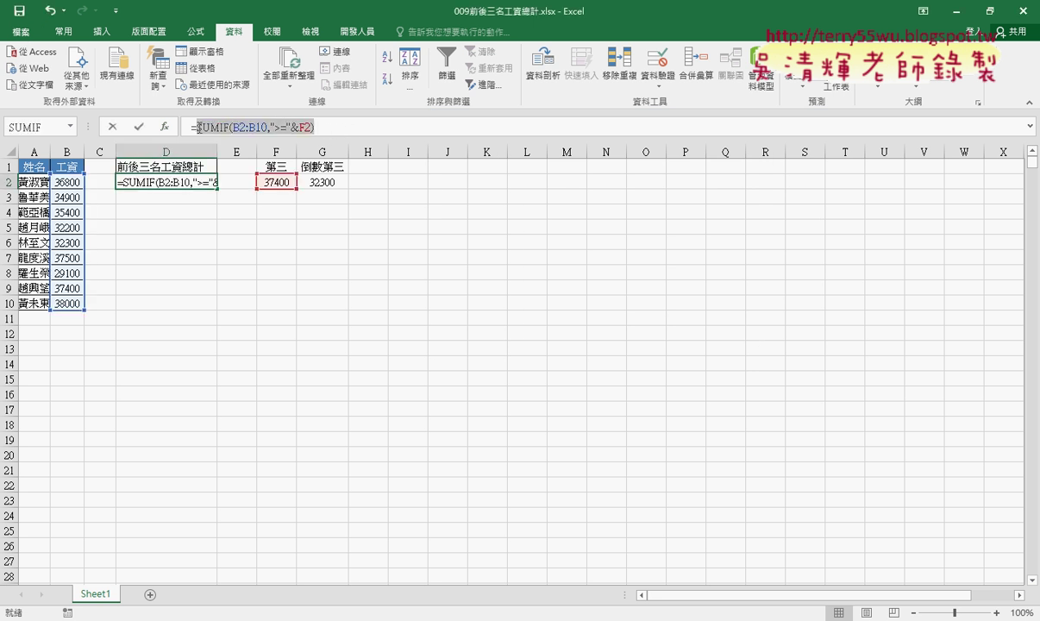
pyautogui.rightClick(229, 128)
pyautogui.click(270, 155)
pyautogui.click(336, 127)
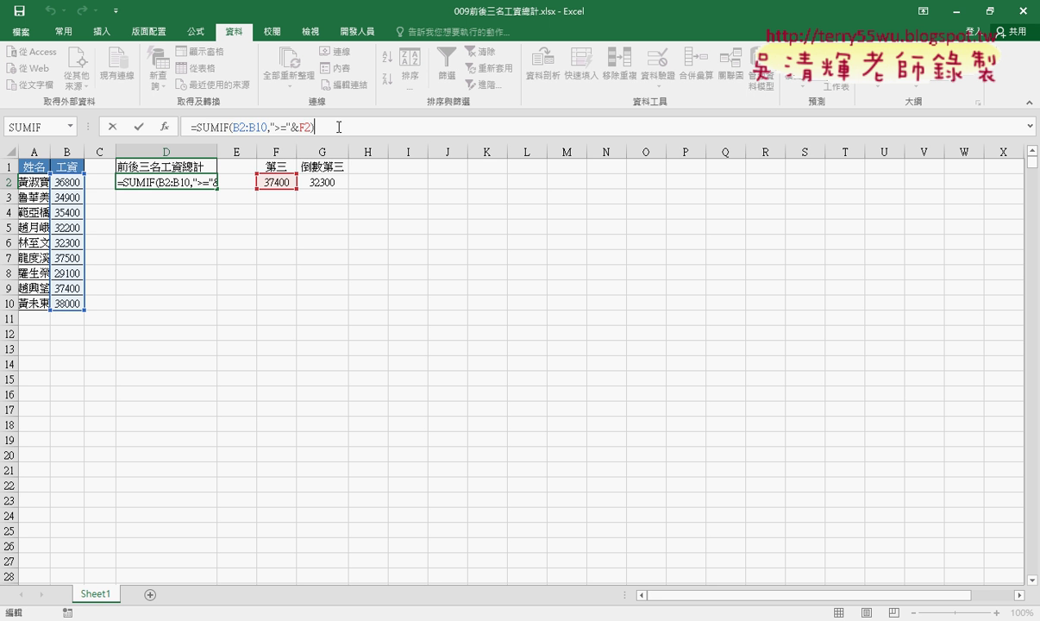
pyautogui.write('+')
pyautogui.hotkey('ctrl', 'v')
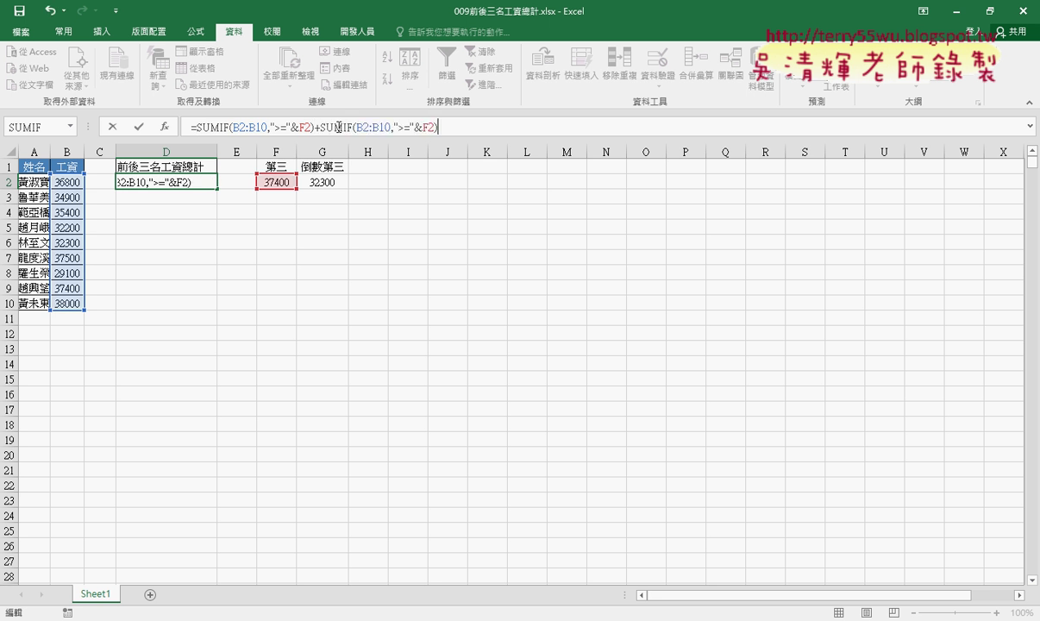
pyautogui.click(398, 128)
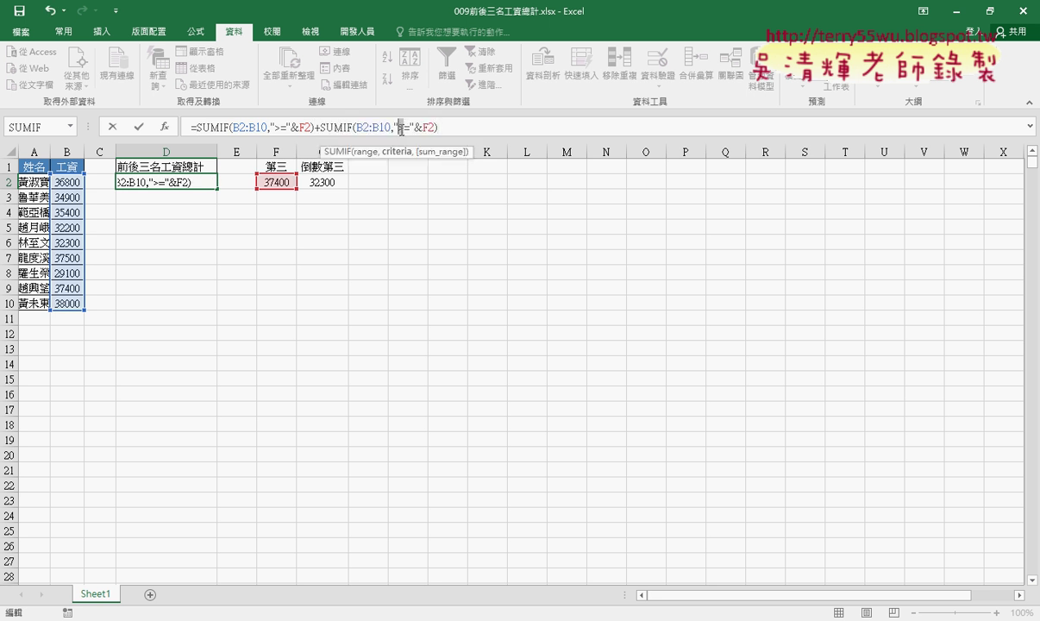
pyautogui.write('<')
pyautogui.click(333, 183)
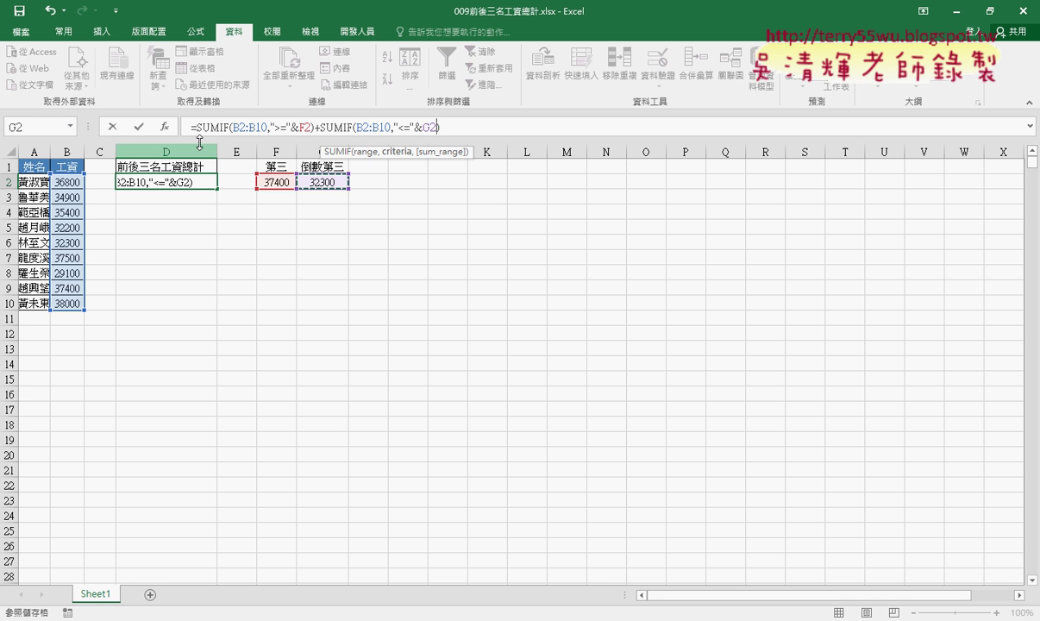
pyautogui.click(140, 128)
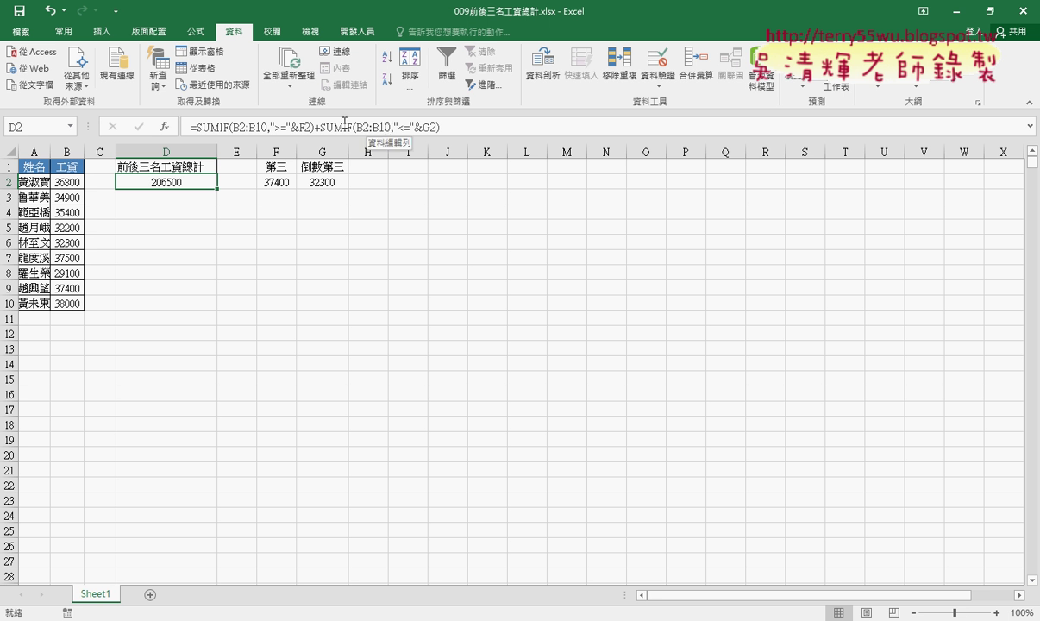
# Recheck the F2 reference in D2's formula, then select helper columns F and G.
pyautogui.click(316, 127)
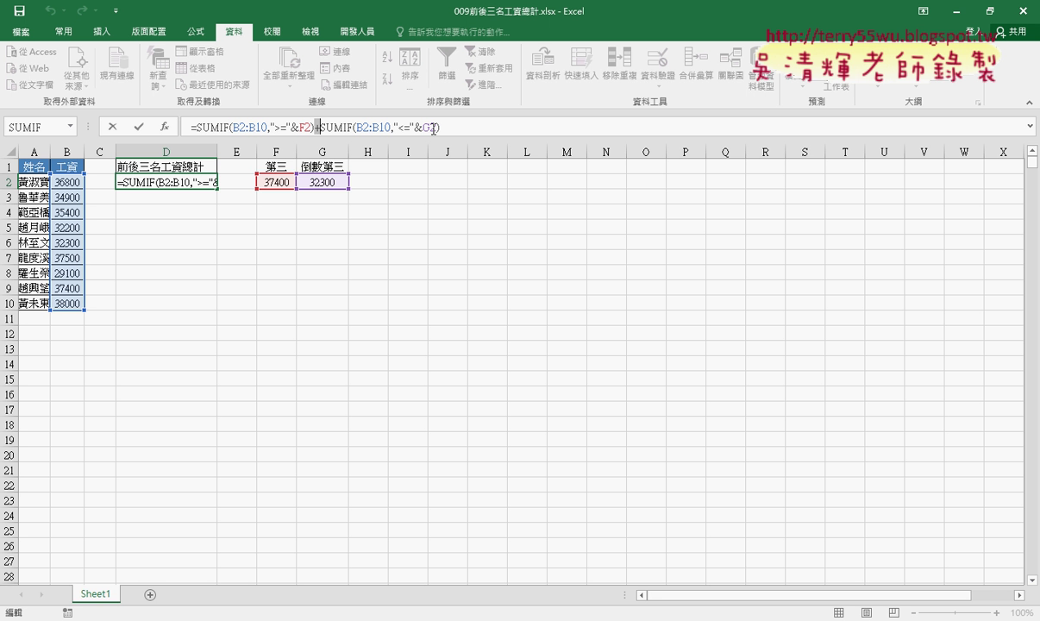
pyautogui.moveTo(300, 128); pyautogui.dragTo(312, 128)
pyautogui.click(138, 127)
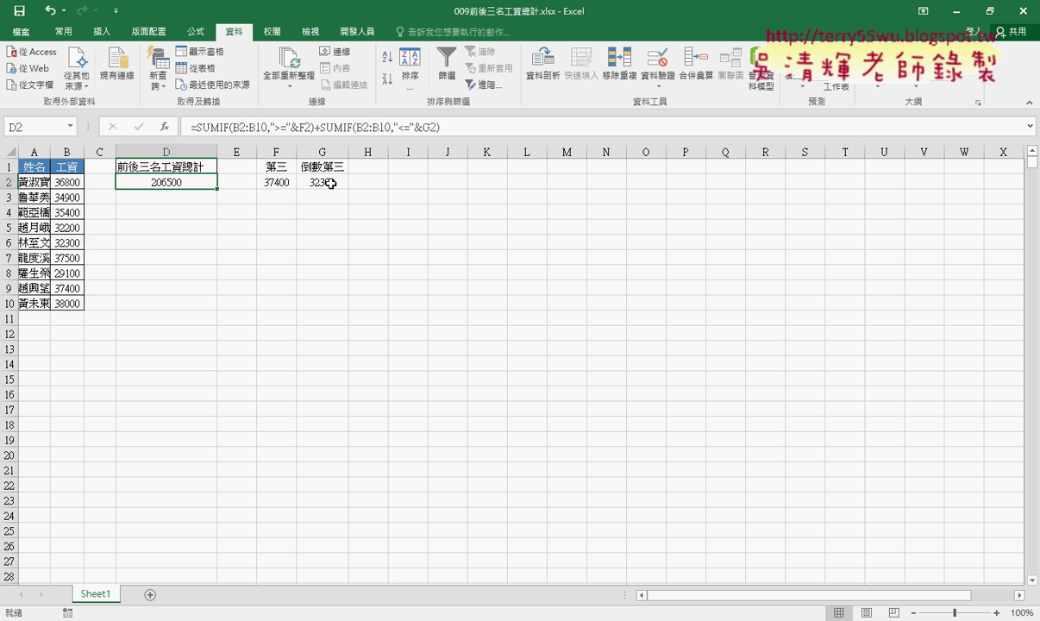
pyautogui.moveTo(330, 183)
pyautogui.mouseDown()
pyautogui.moveTo(272, 180)
pyautogui.moveTo(344, 160)
pyautogui.mouseUp()
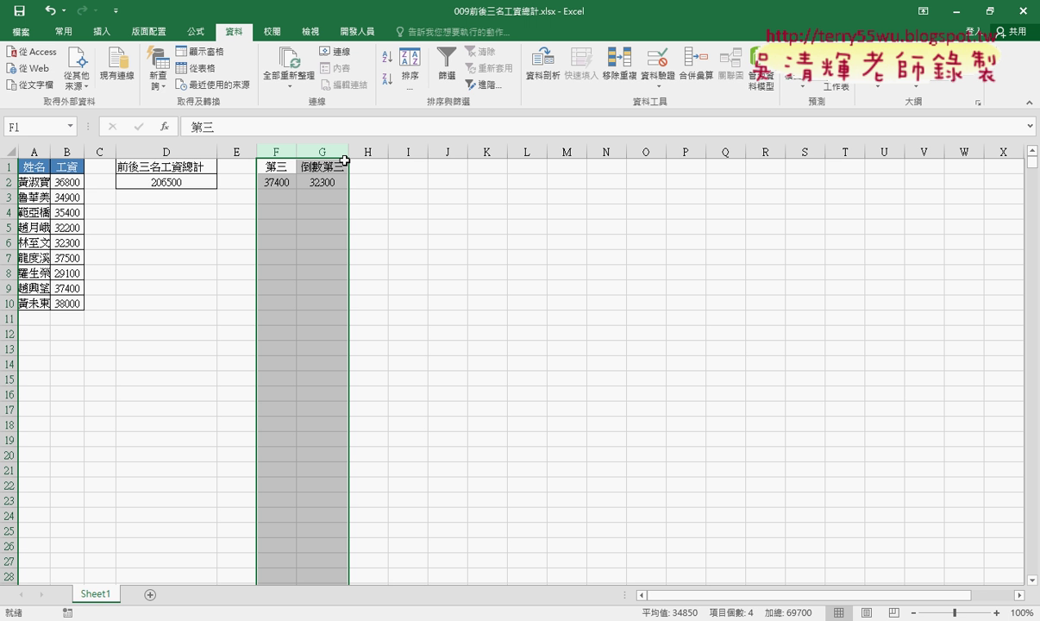
# Copy the text LARGE(B2:B10,3) from F2's formula, leaving F2 unchanged.
pyautogui.click(276, 182)
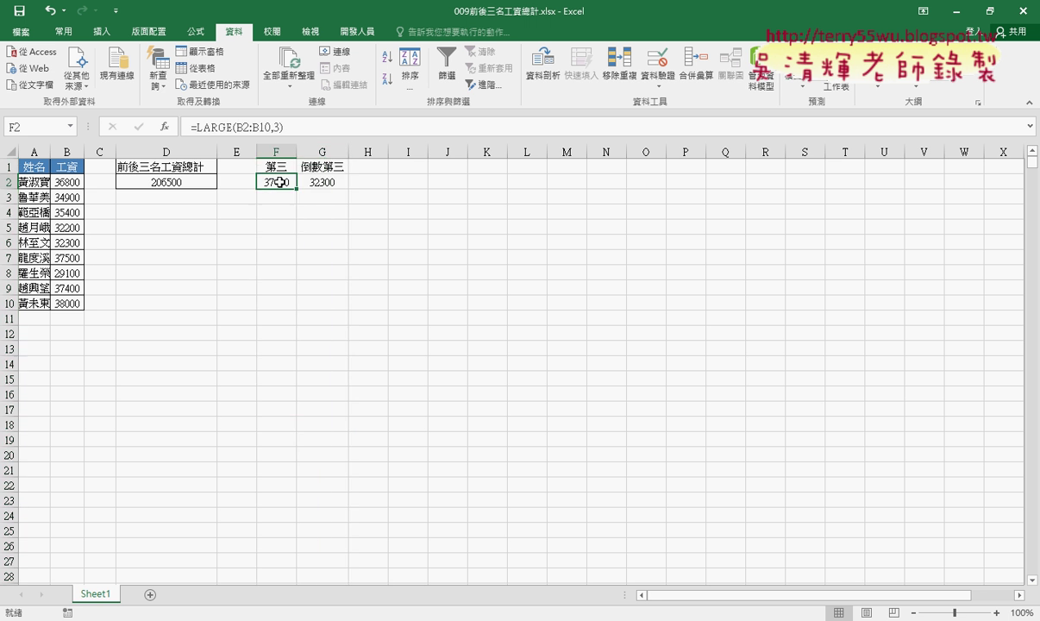
pyautogui.moveTo(282, 126); pyautogui.dragTo(196, 127)
pyautogui.rightClick(197, 126)
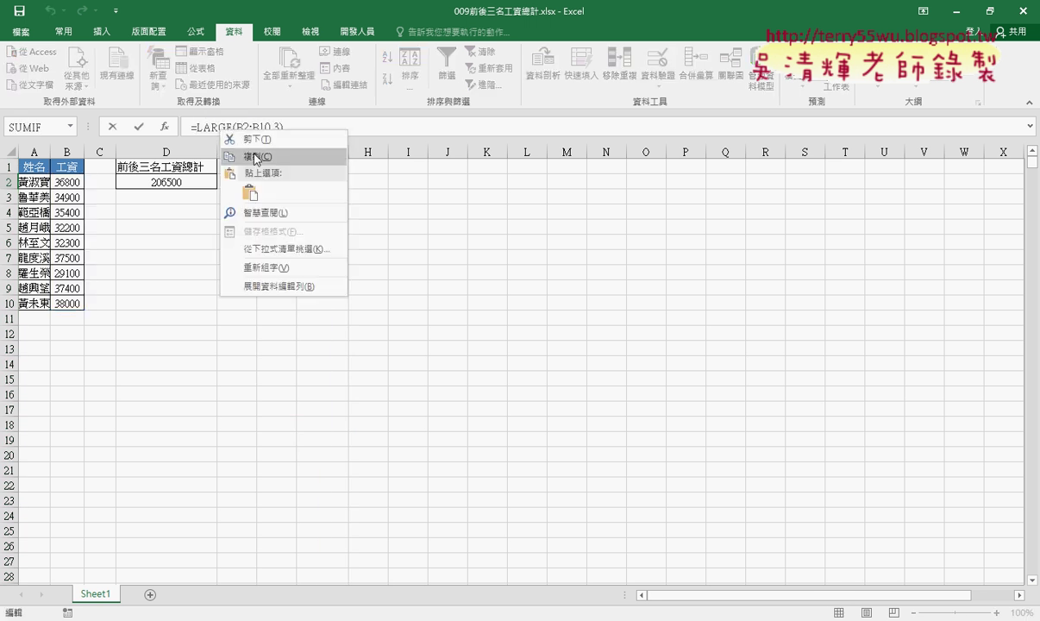
pyautogui.click(239, 155)
pyautogui.click(113, 127)
# Replace F2 in D2's first SUMIF criterion with LARGE(B2:B10,3), keeping the total 206500.
pyautogui.click(175, 180)
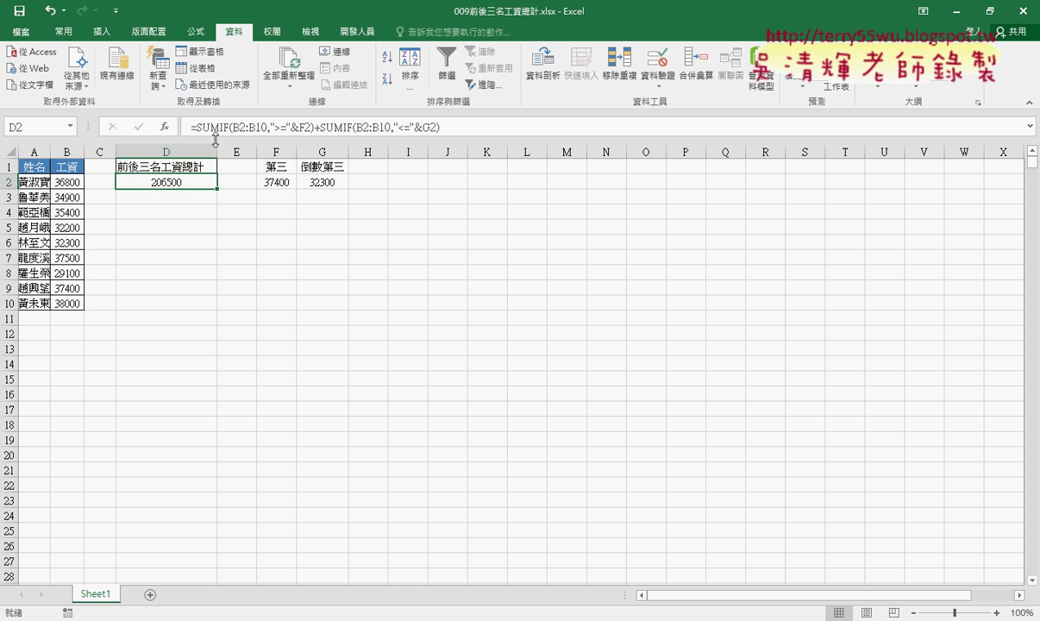
pyautogui.click(200, 130)
pyautogui.click(164, 129)
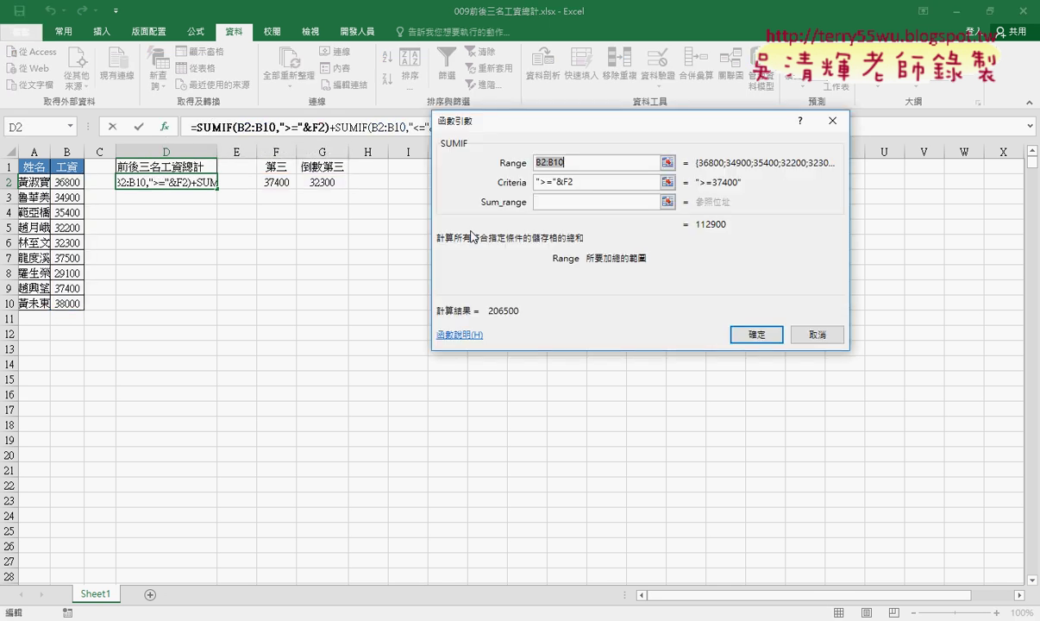
pyautogui.click(566, 182)
pyautogui.rightClick(566, 182)
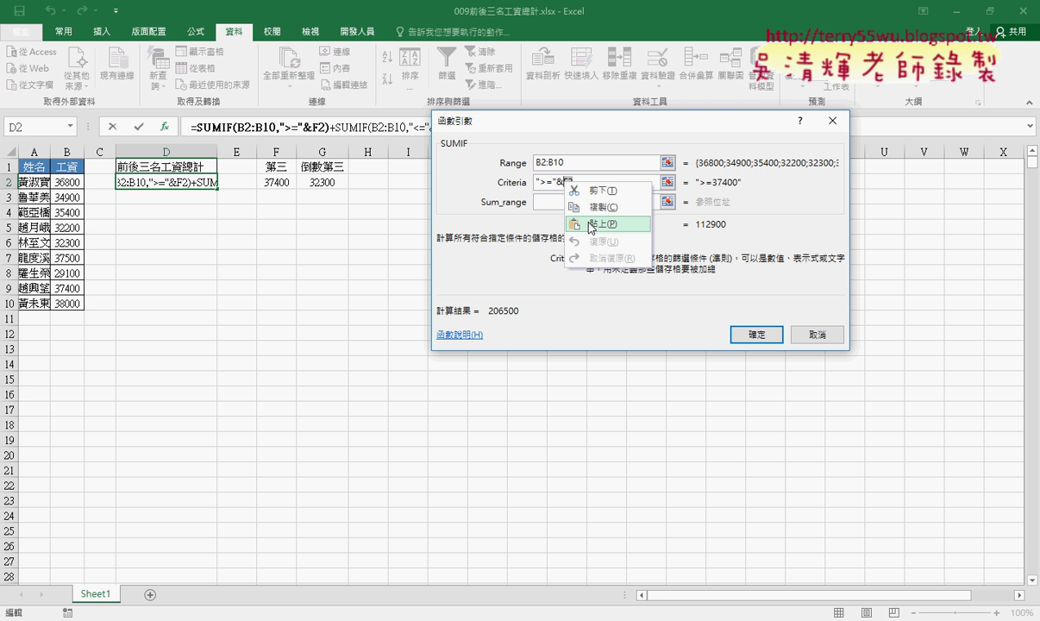
pyautogui.click(556, 220)
pyautogui.moveTo(556, 182); pyautogui.dragTo(512, 181)
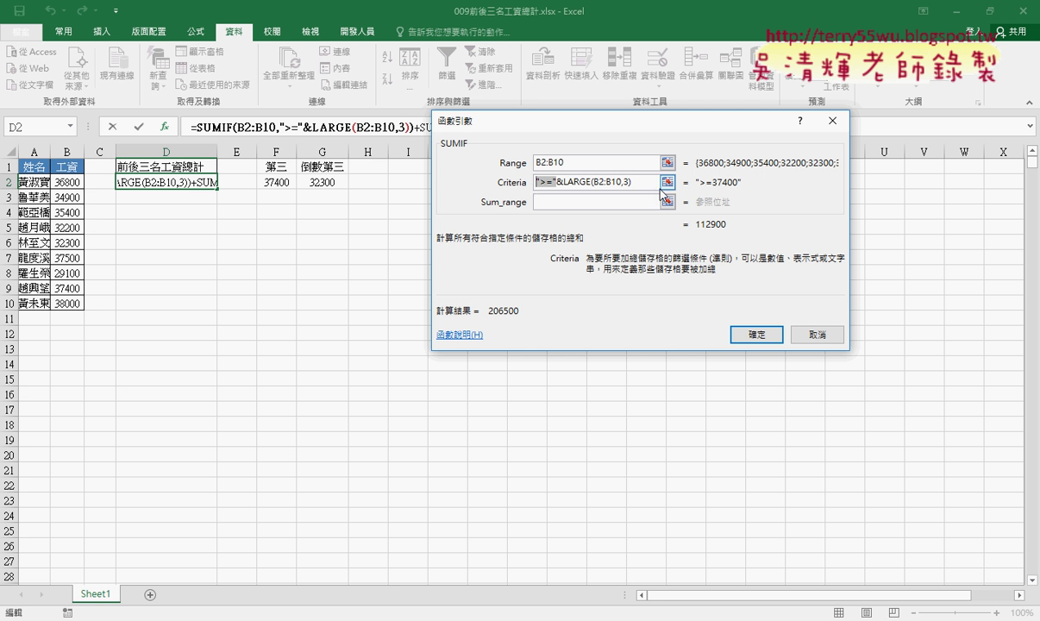
pyautogui.moveTo(632, 182); pyautogui.dragTo(565, 182)
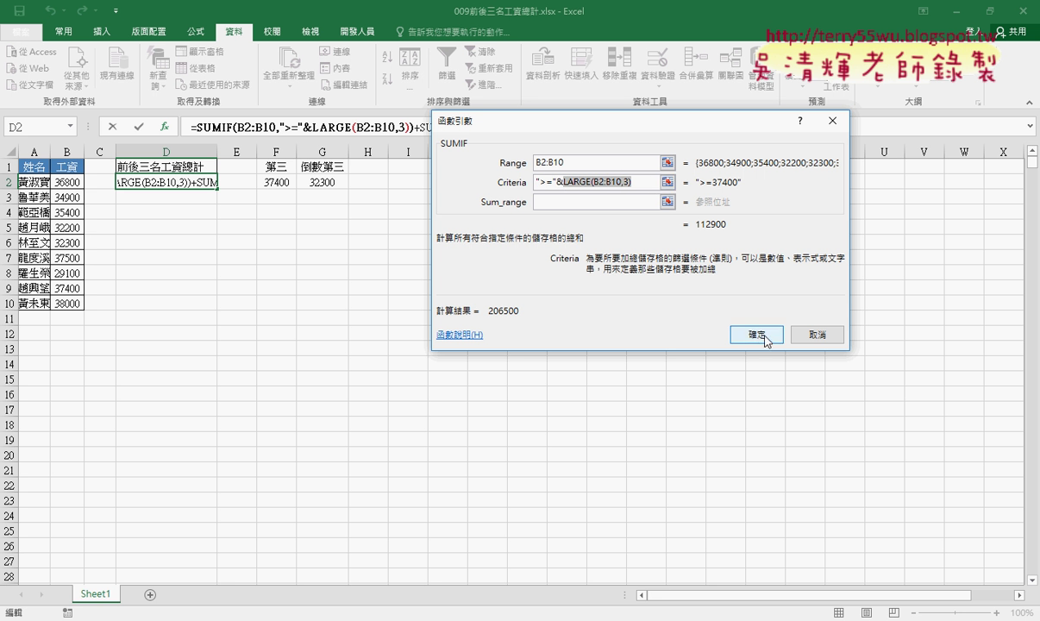
pyautogui.click(766, 337)
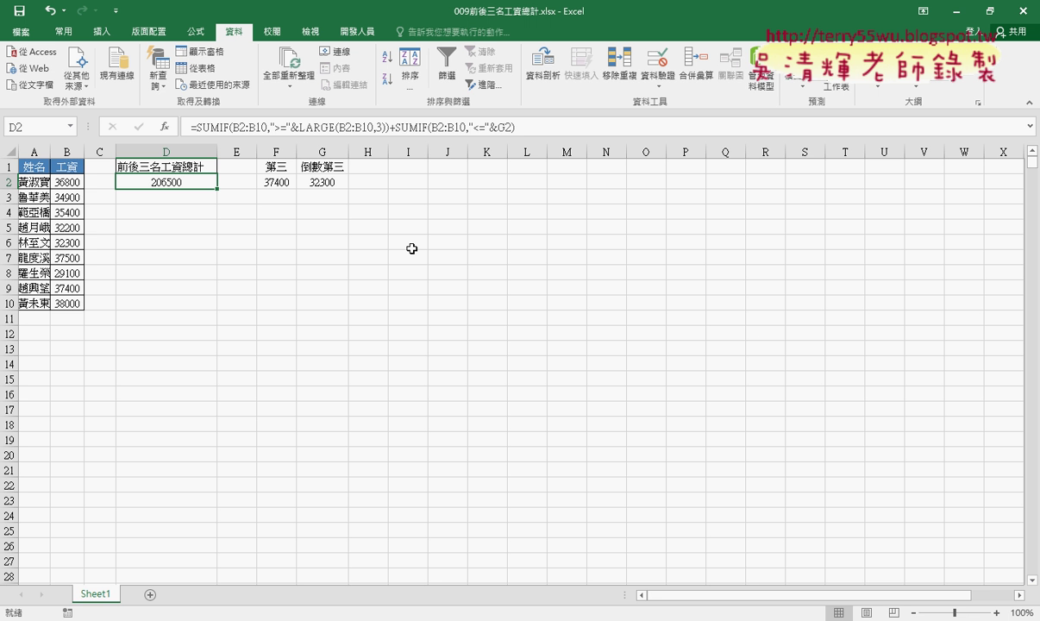
pyautogui.click(330, 183)
# Copy the text SMALL(B2:B10,3) from G2's formula, leaving G2 unchanged.
pyautogui.moveTo(285, 127); pyautogui.dragTo(209, 127)
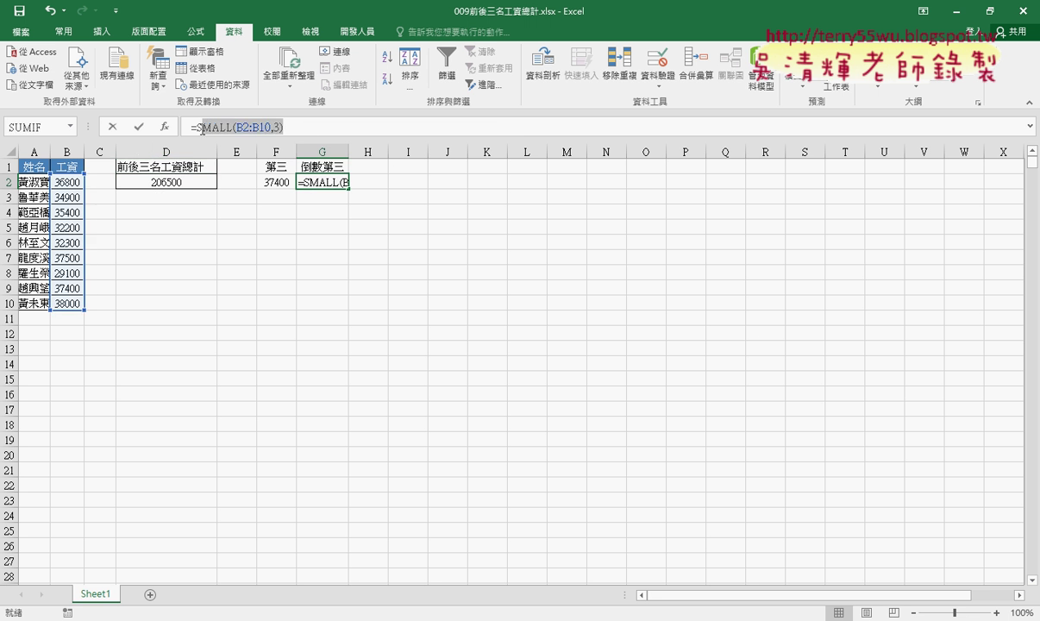
pyautogui.rightClick(210, 126)
pyautogui.click(226, 147)
pyautogui.click(191, 179)
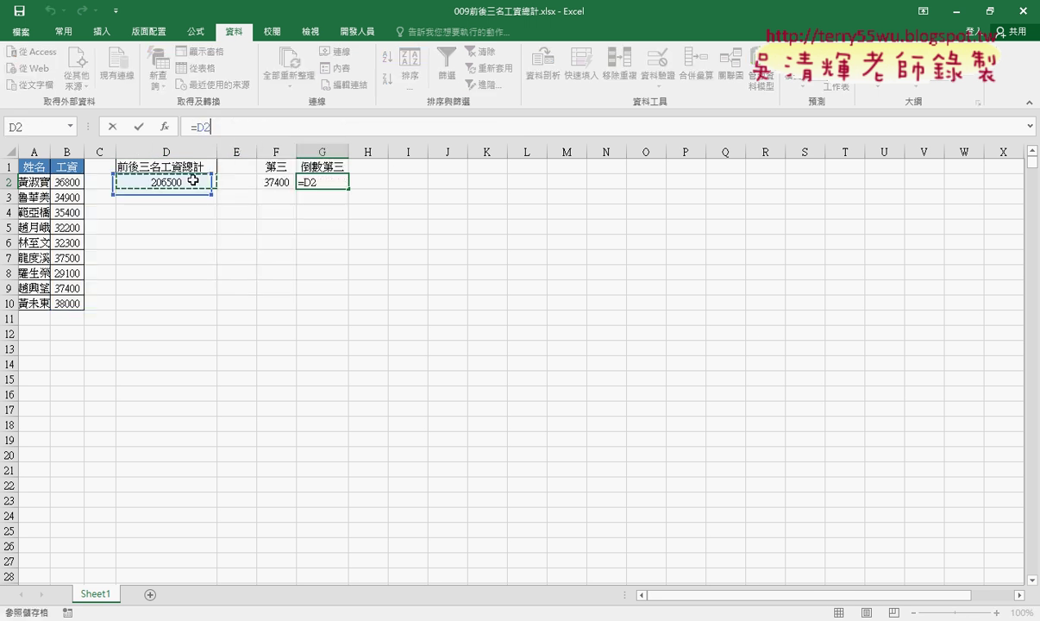
pyautogui.click(111, 126)
# Swap G2 in D2's second SUMIF criterion for SMALL(B2:B10,3).
pyautogui.click(172, 182)
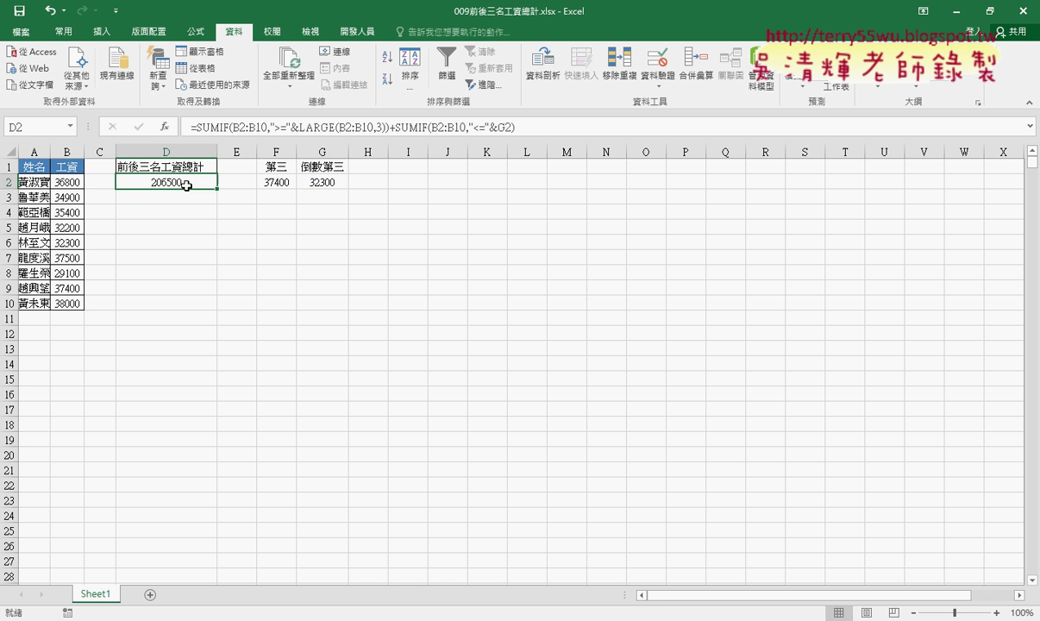
pyautogui.click(194, 128)
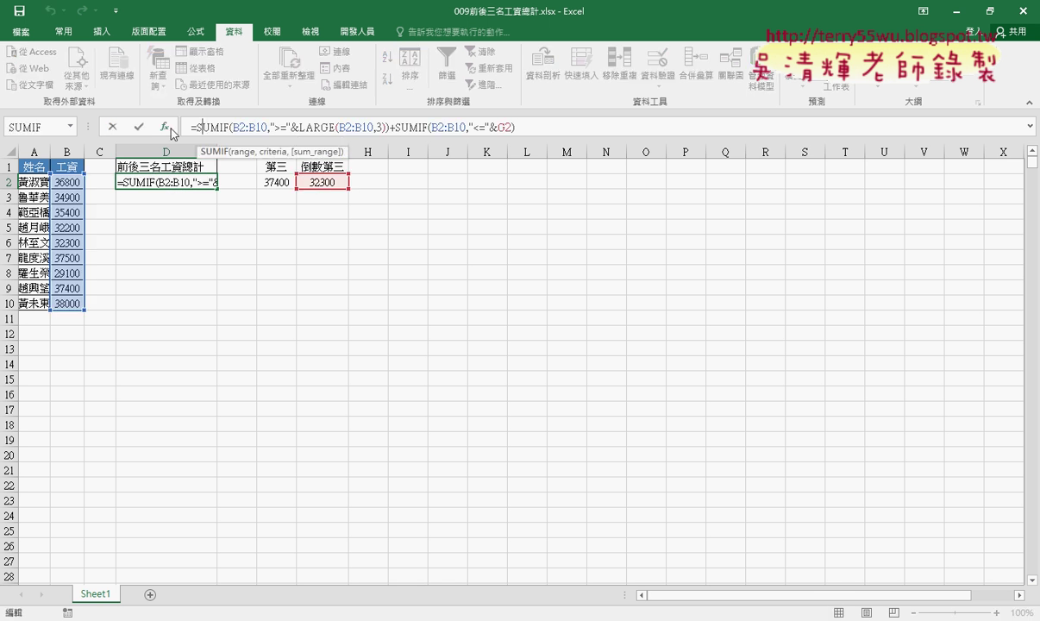
pyautogui.click(420, 126)
pyautogui.click(164, 127)
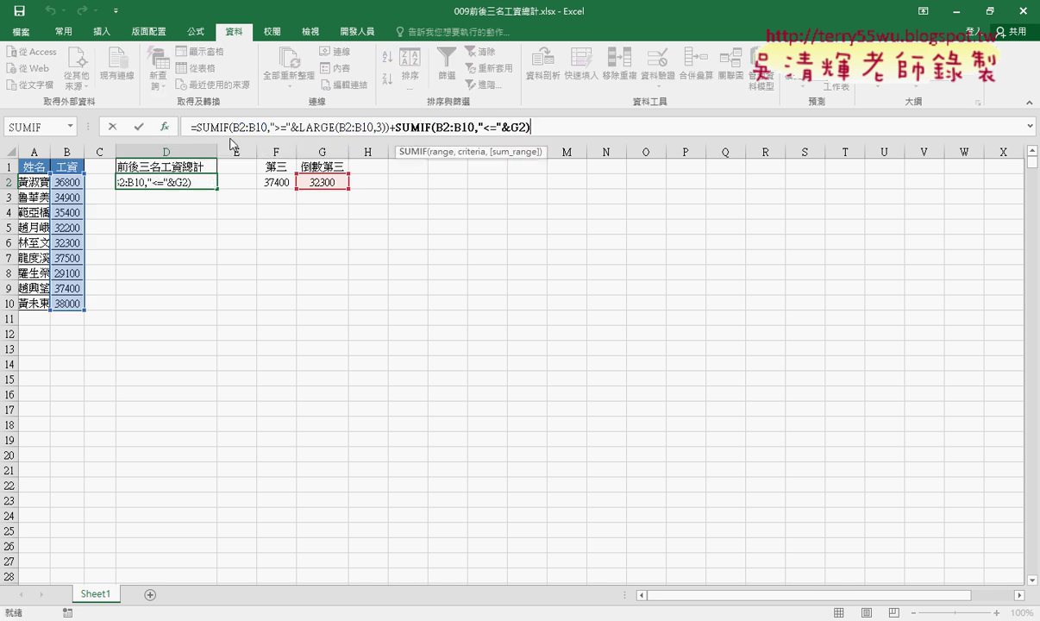
pyautogui.click(552, 183)
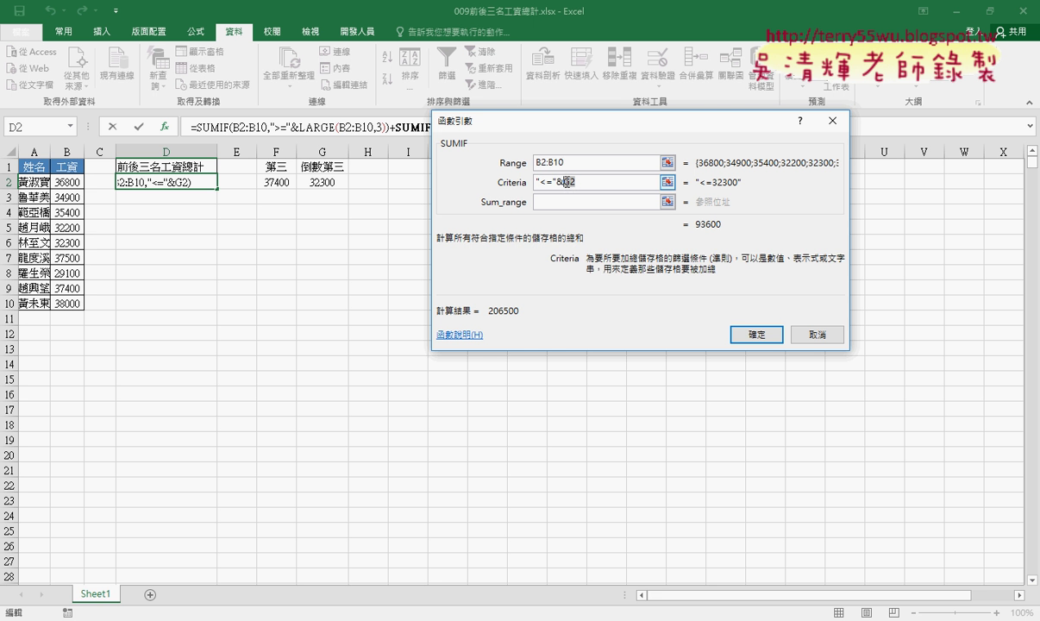
pyautogui.rightClick(566, 184)
pyautogui.click(597, 225)
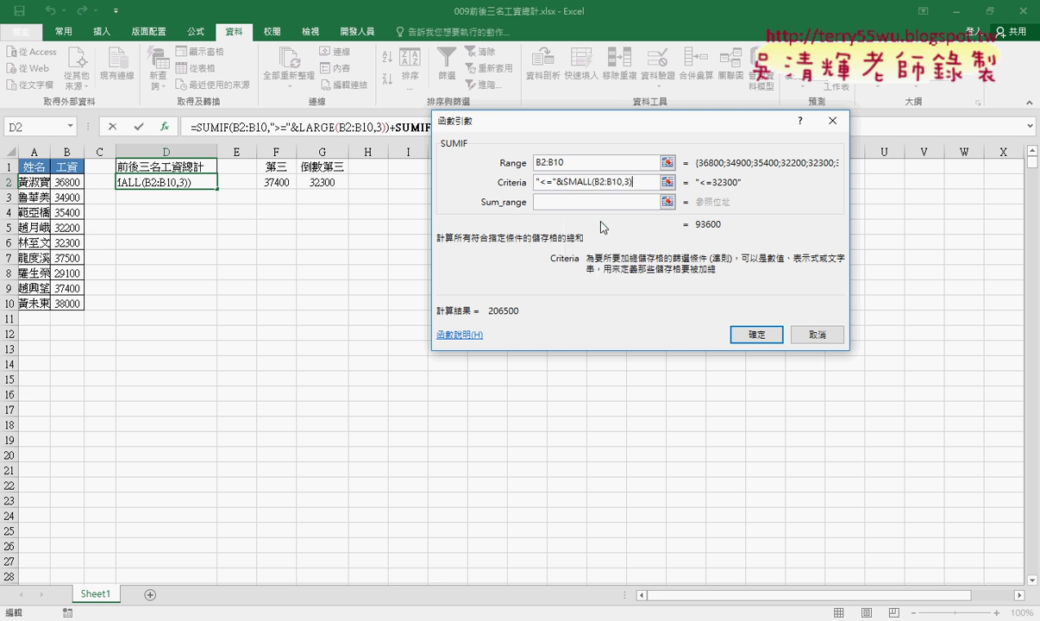
pyautogui.click(754, 333)
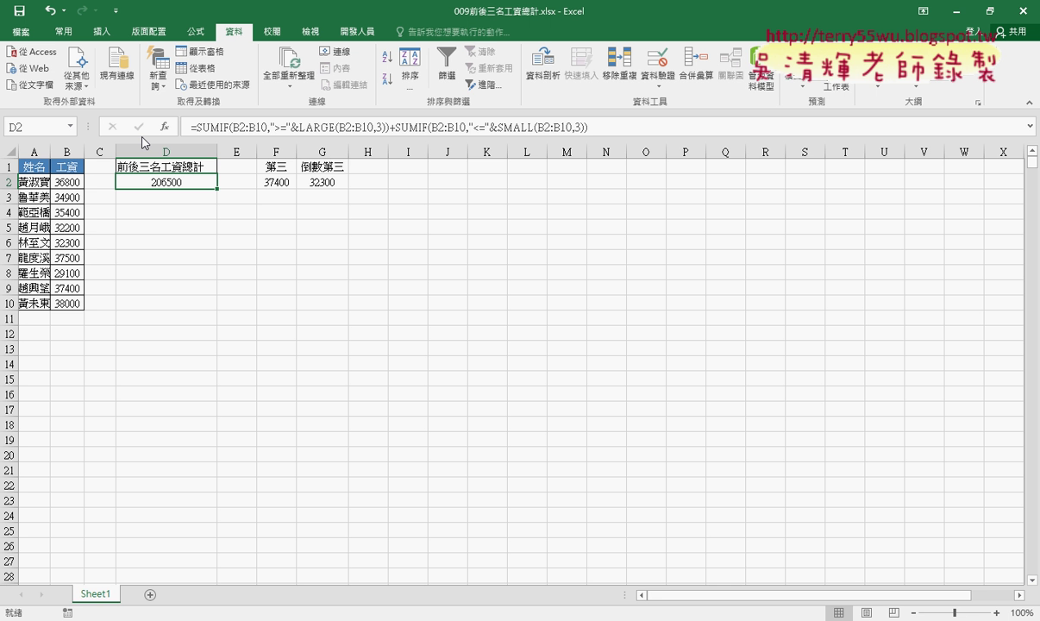
# Delete the helper columns F and G.
pyautogui.moveTo(276, 152); pyautogui.dragTo(335, 153)
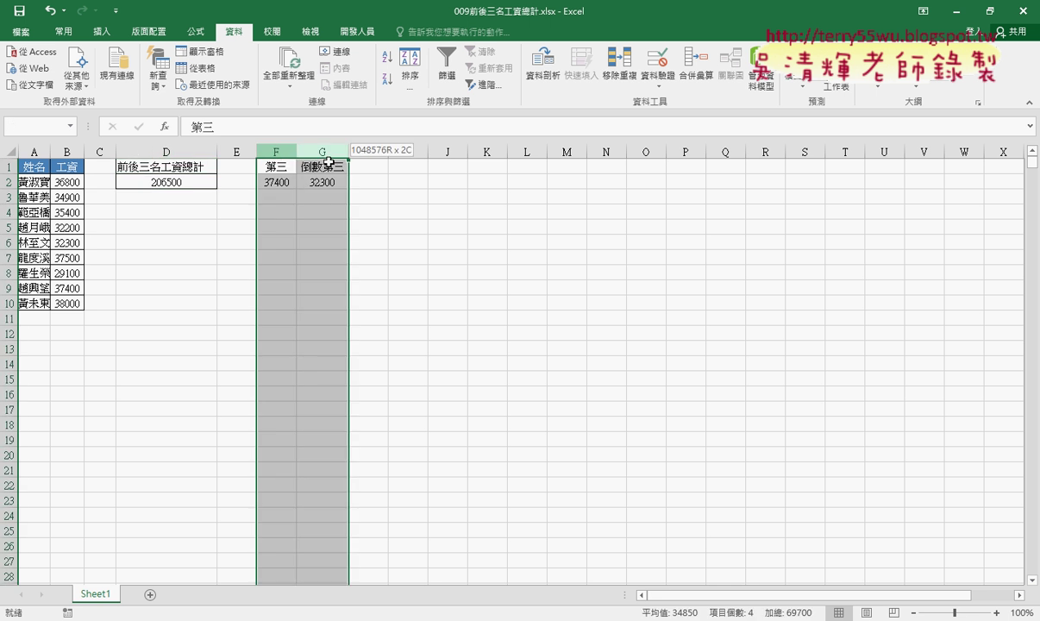
pyautogui.rightClick(337, 189)
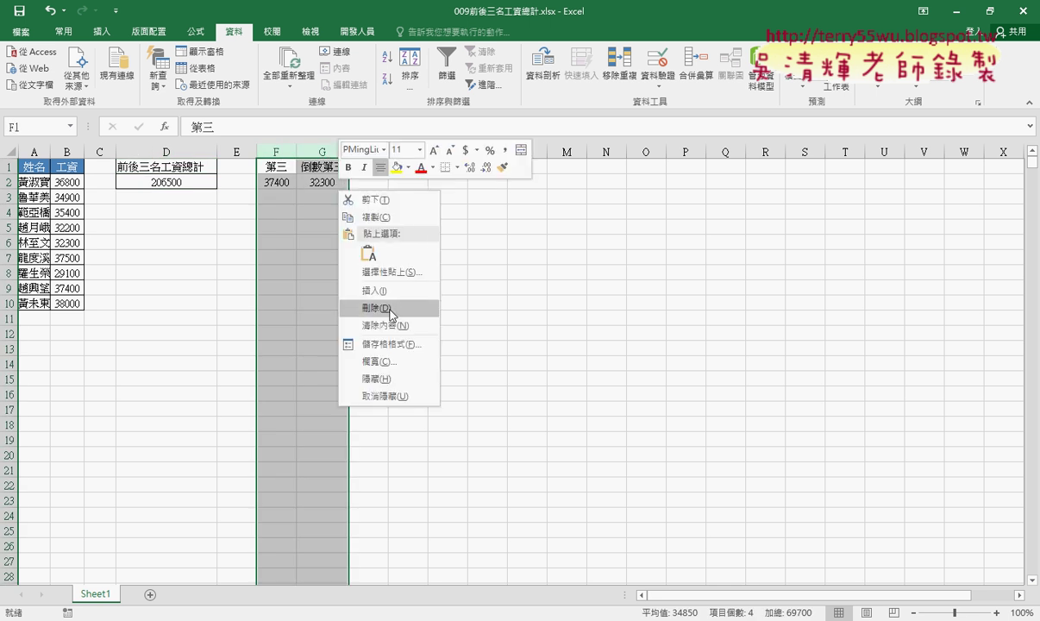
pyautogui.click(397, 294)
pyautogui.click(401, 309)
# Review the LARGE arguments in D2's formula, confirming the total stays 206500.
pyautogui.click(194, 184)
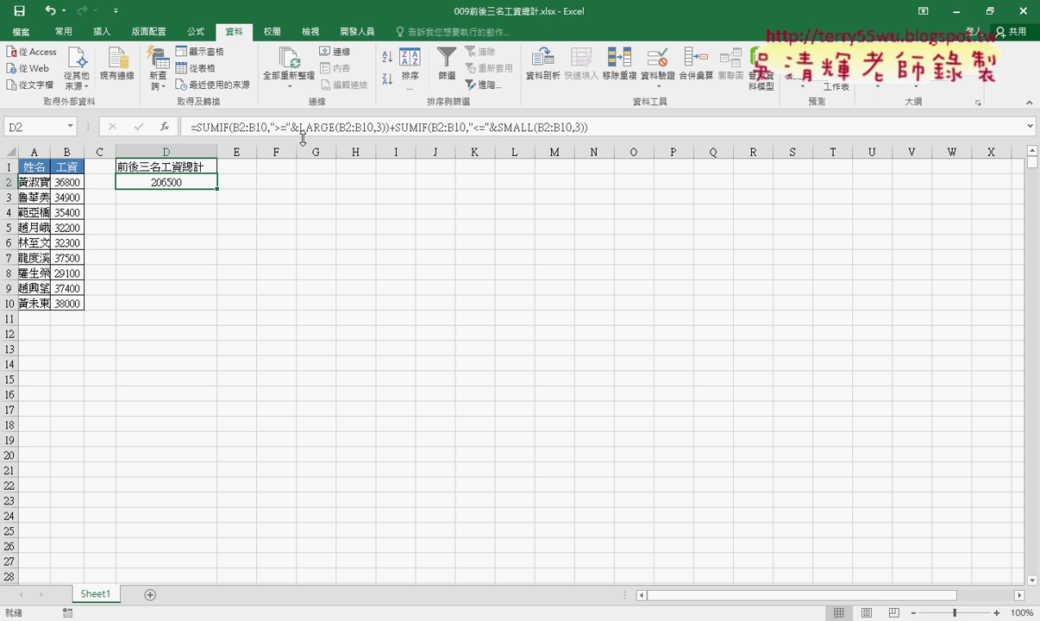
pyautogui.click(294, 127)
pyautogui.click(164, 127)
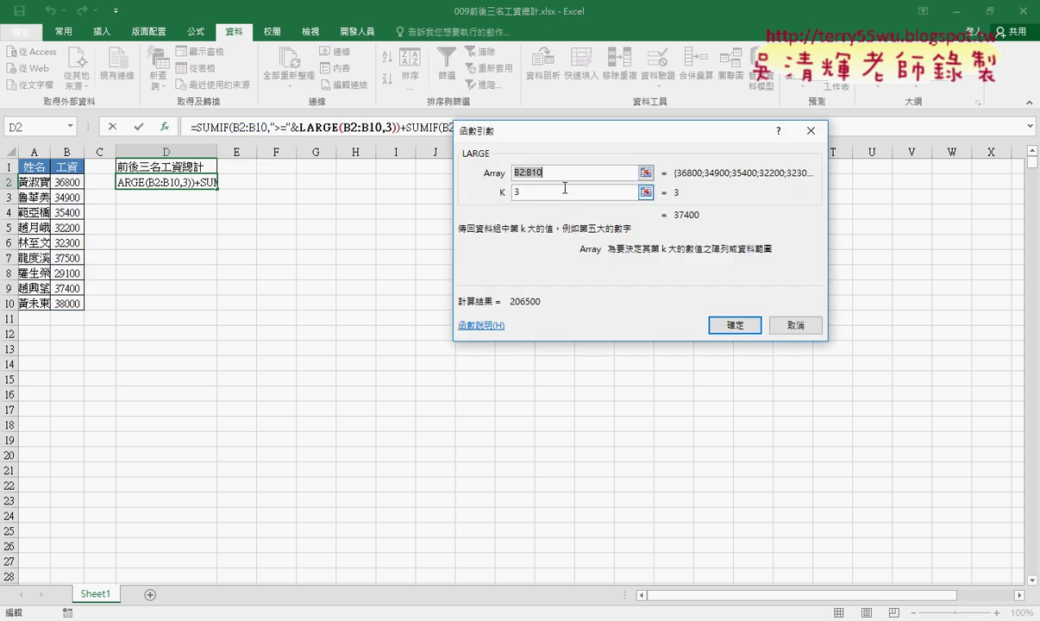
pyautogui.moveTo(522, 152); pyautogui.dragTo(454, 196)
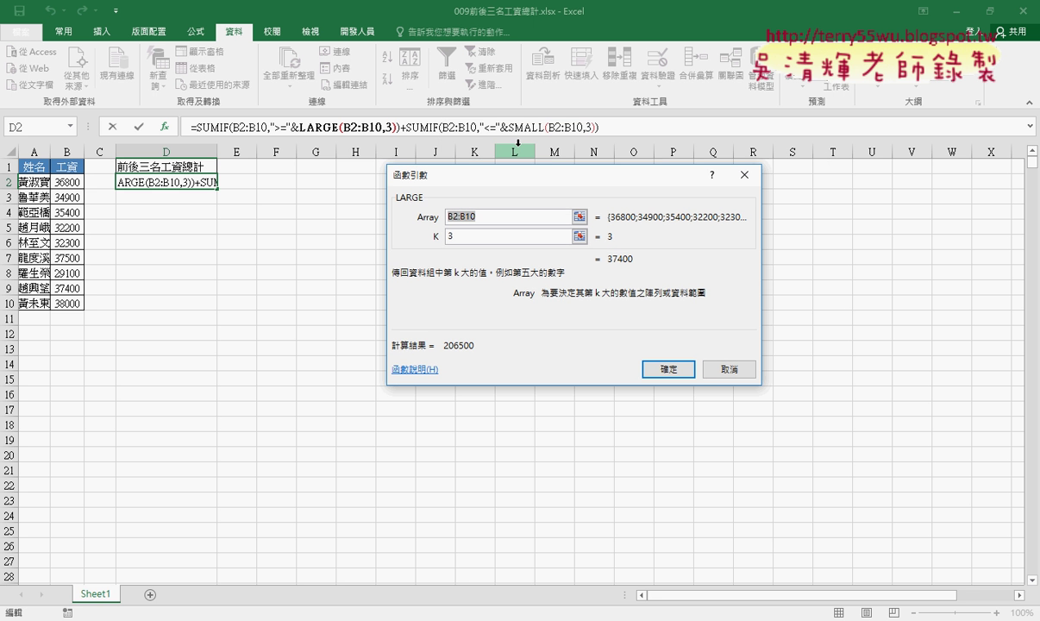
pyautogui.click(677, 367)
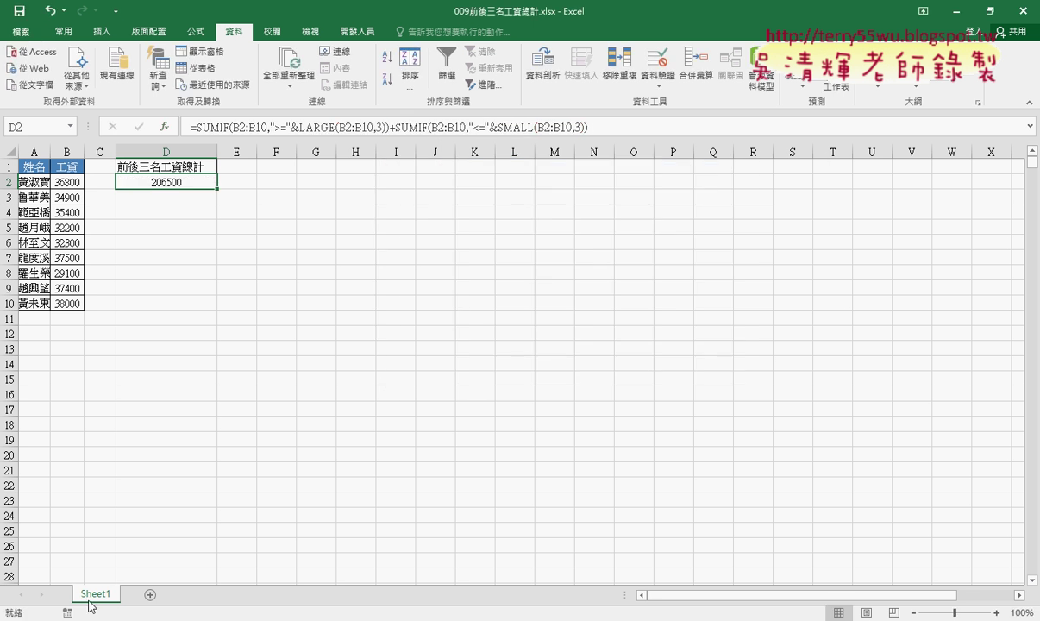
# Duplicate Sheet1 into a new sheet after it and rename the copy 'VBA'.
pyautogui.moveTo(102, 605); pyautogui.dragTo(154, 593)
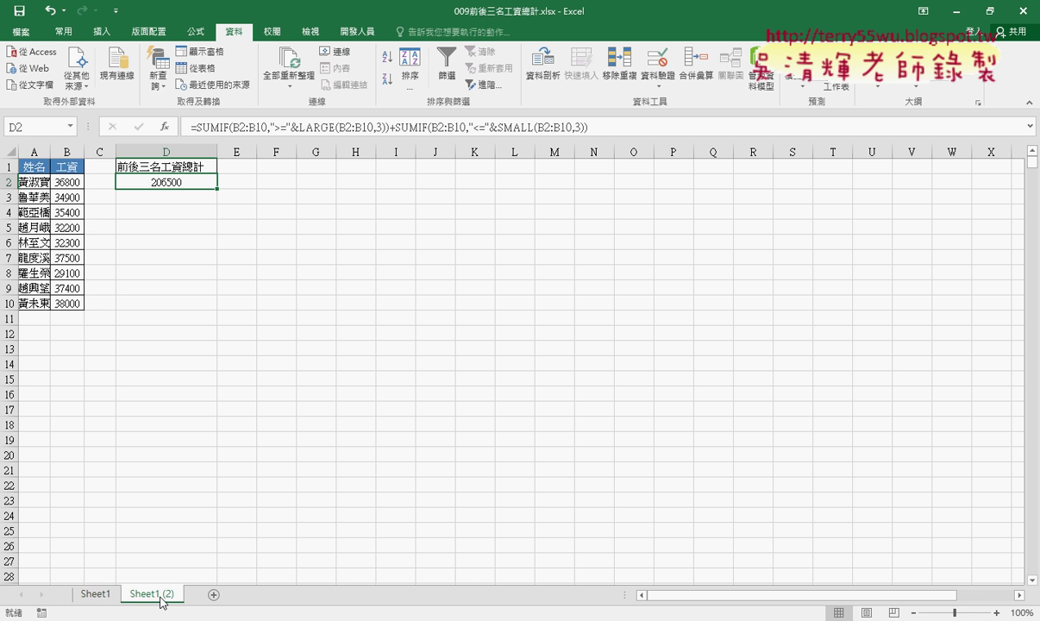
pyautogui.doubleClick(158, 593)
pyautogui.write('VB')
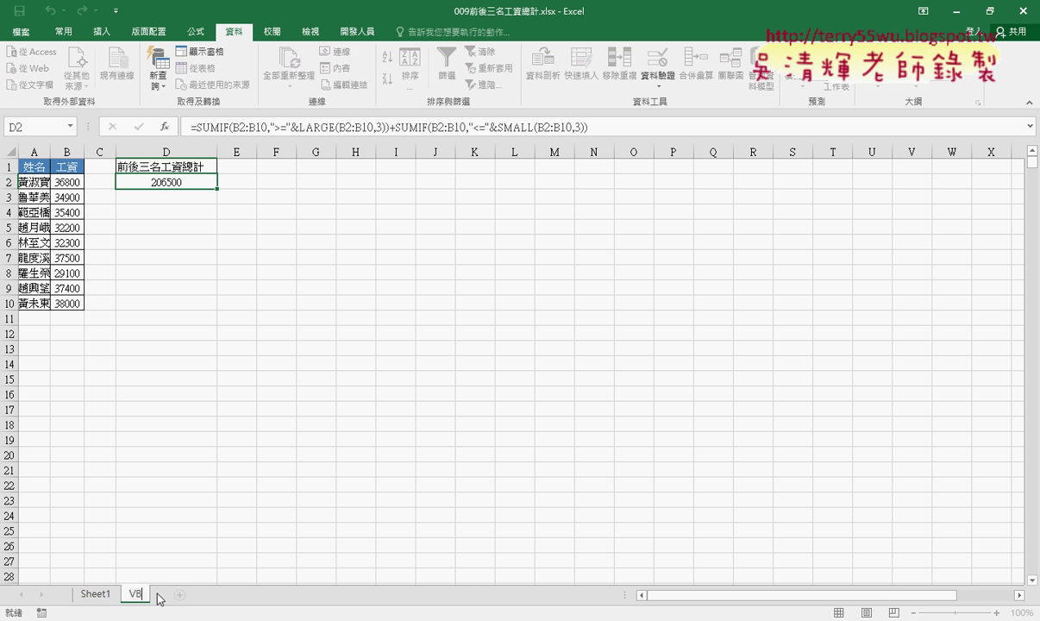